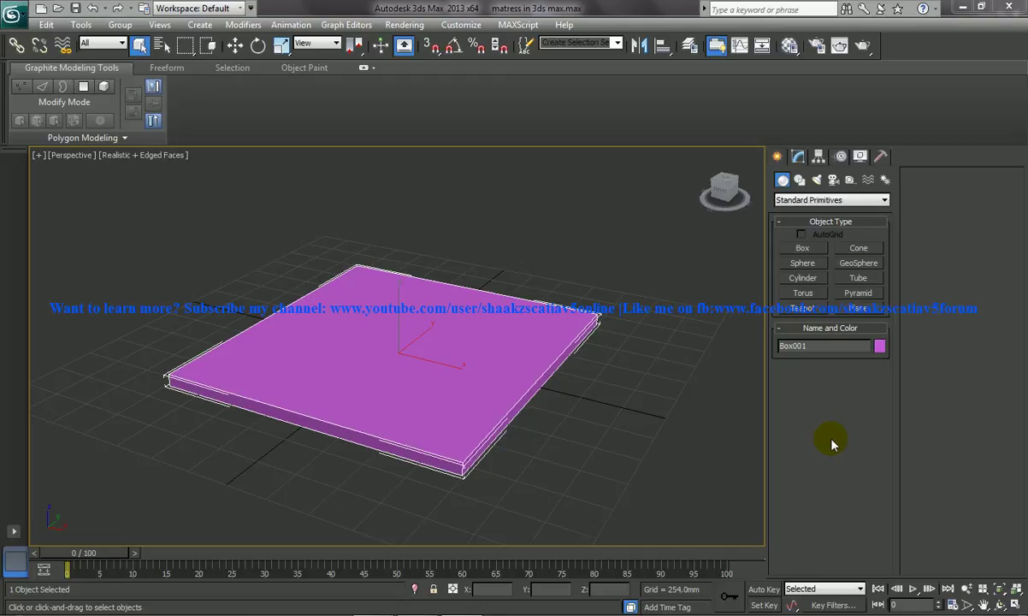
Step: With the four rectangular panels laid out, switch to the Segment Sewing tool
click(408, 349)
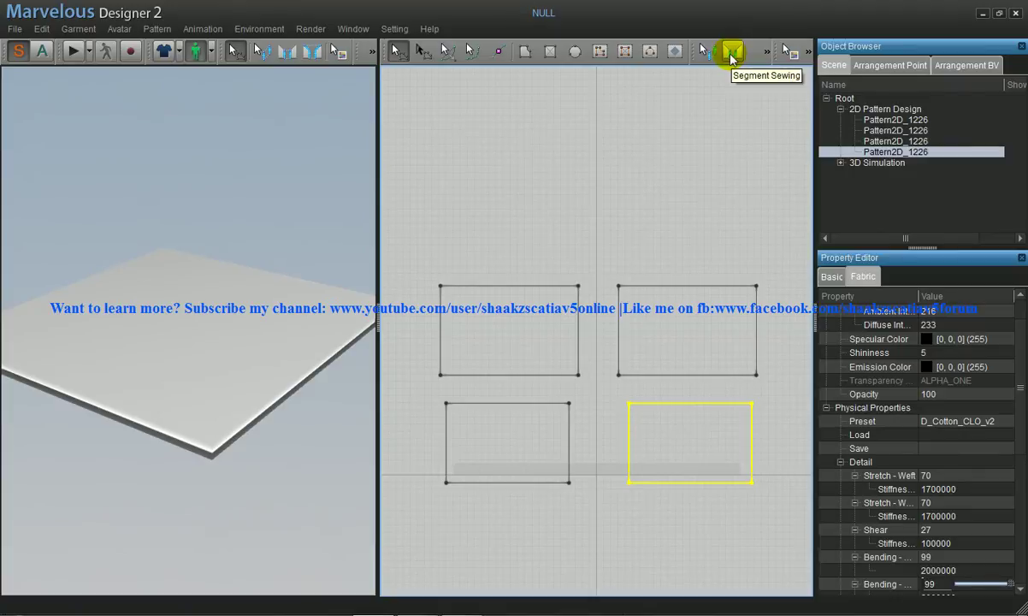
click(732, 53)
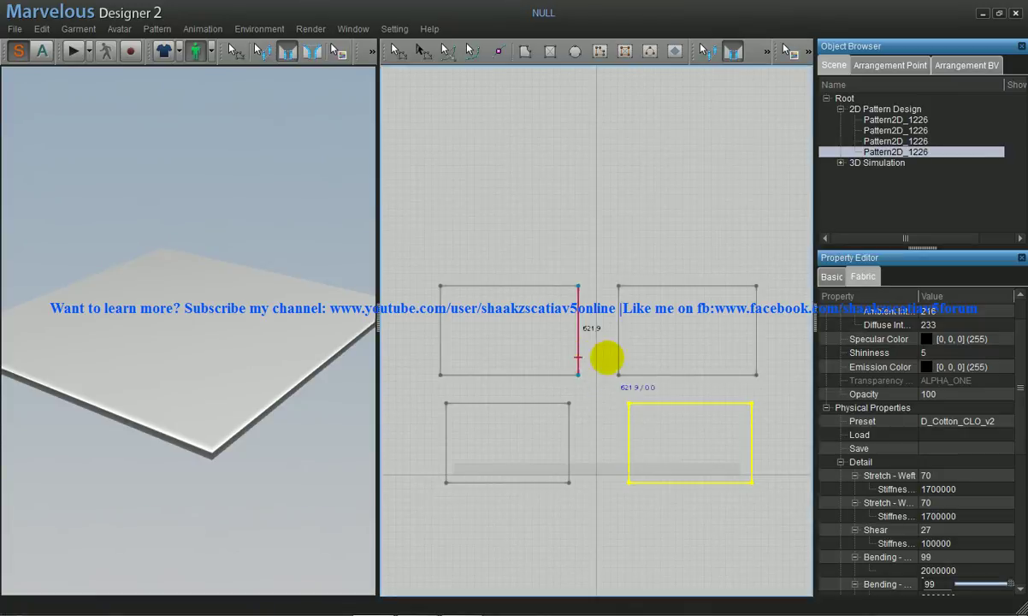
Step: Sew the top two panels together along their inner, outer, top and bottom edges
click(617, 359)
click(757, 349)
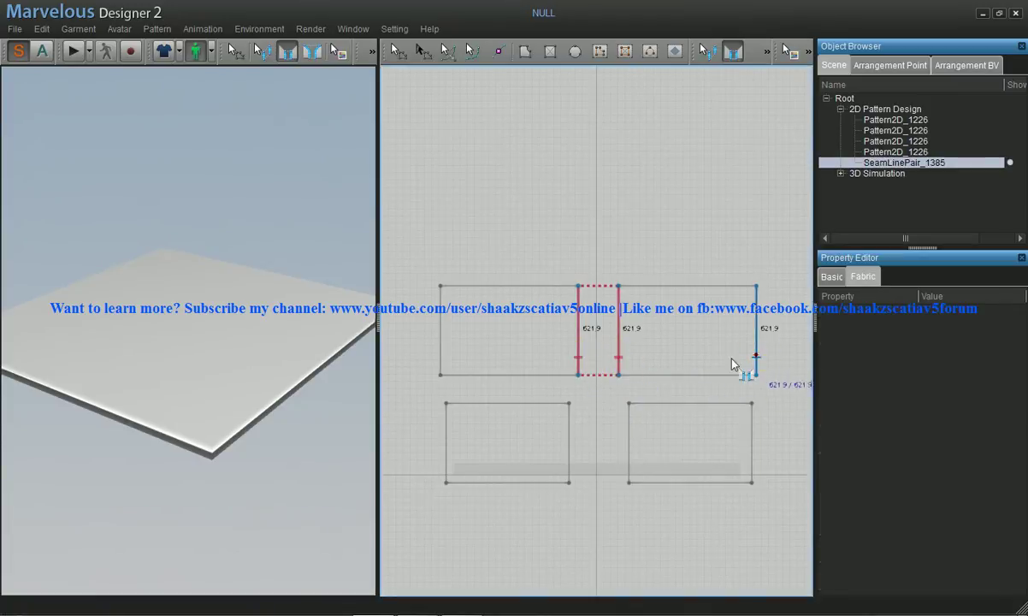
click(440, 359)
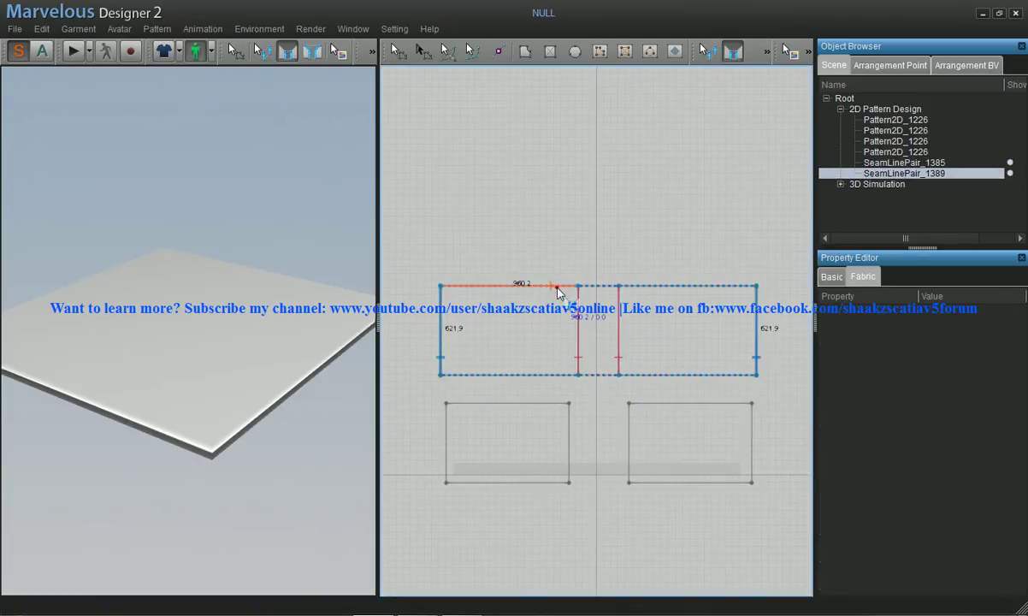
click(650, 287)
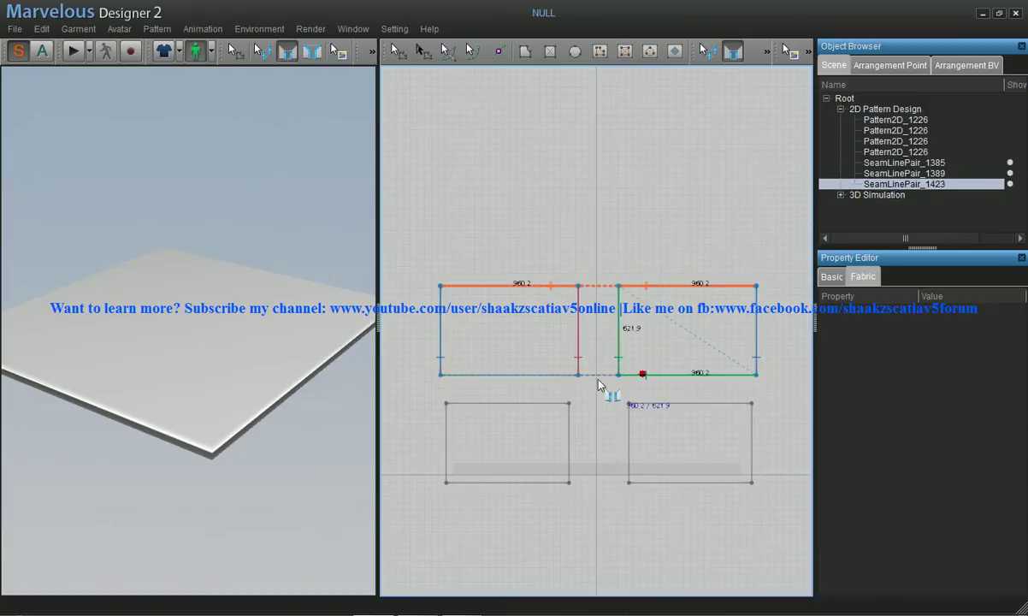
click(558, 374)
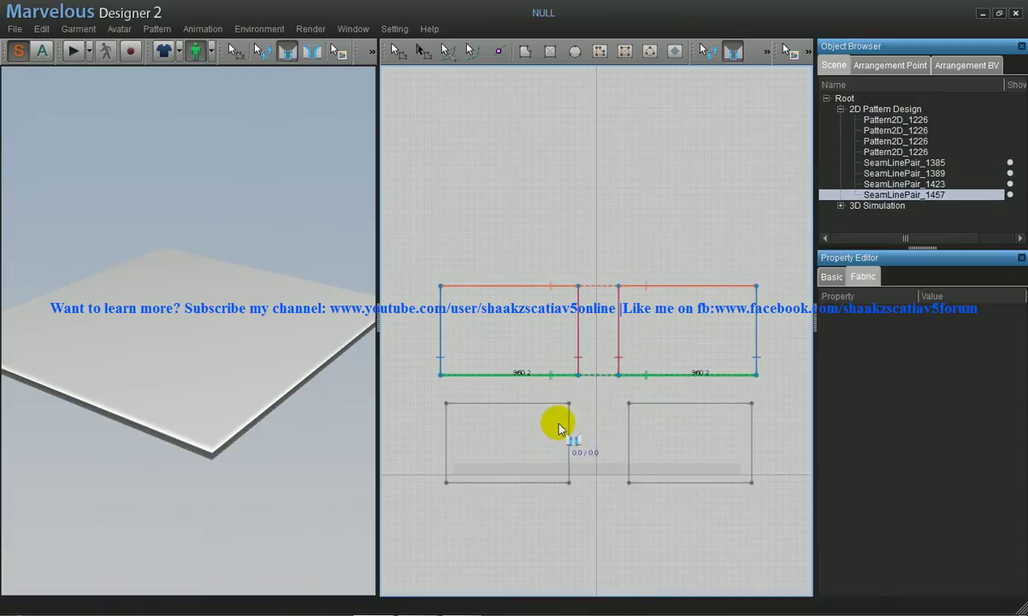
Step: Sew the bottom two panels together along their inner, outer, top and bottom edges
click(568, 471)
click(628, 468)
click(750, 471)
click(448, 470)
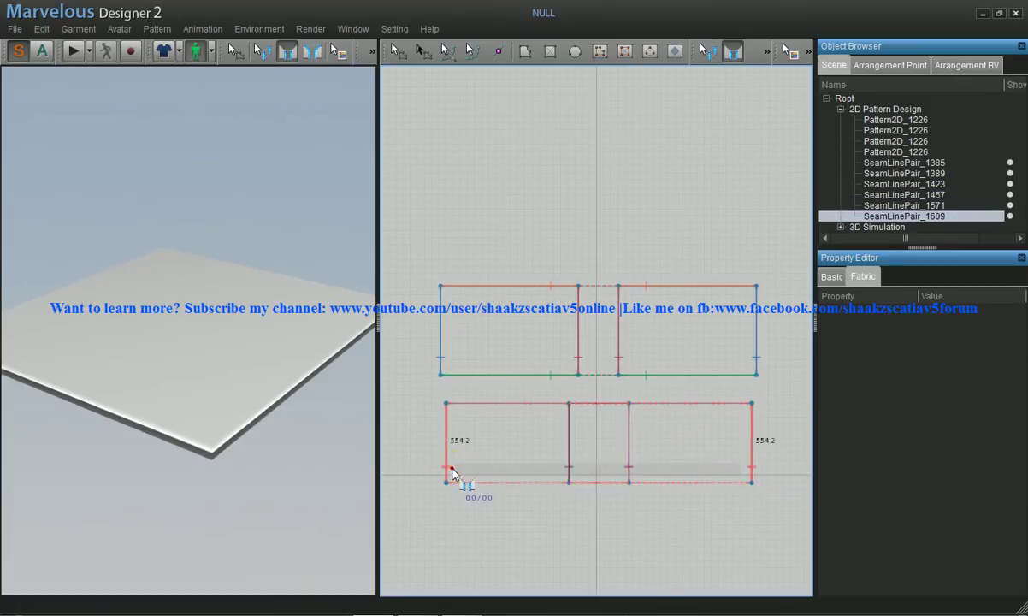
click(638, 404)
click(652, 484)
click(560, 484)
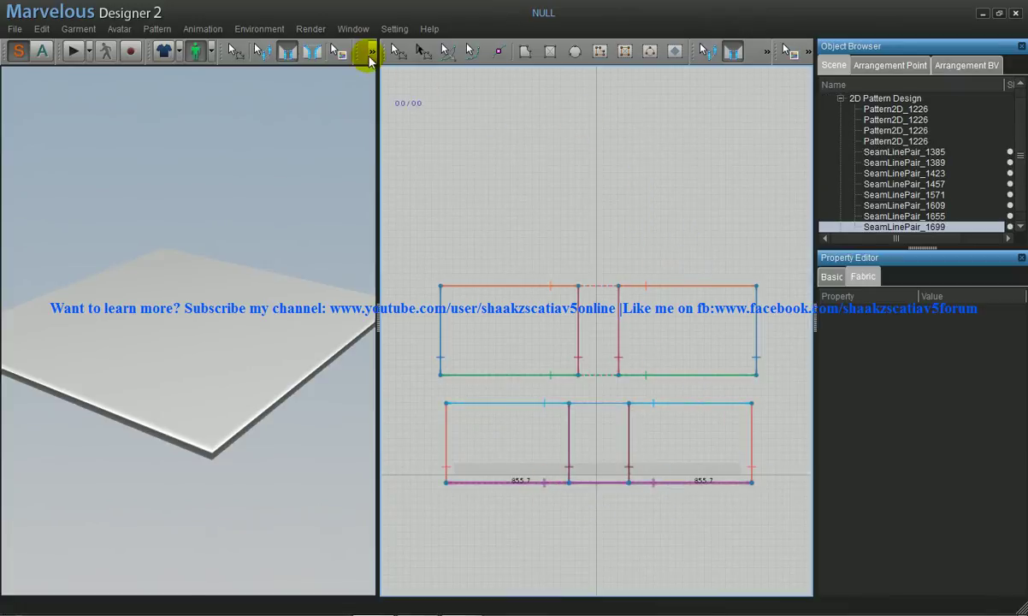
click(371, 52)
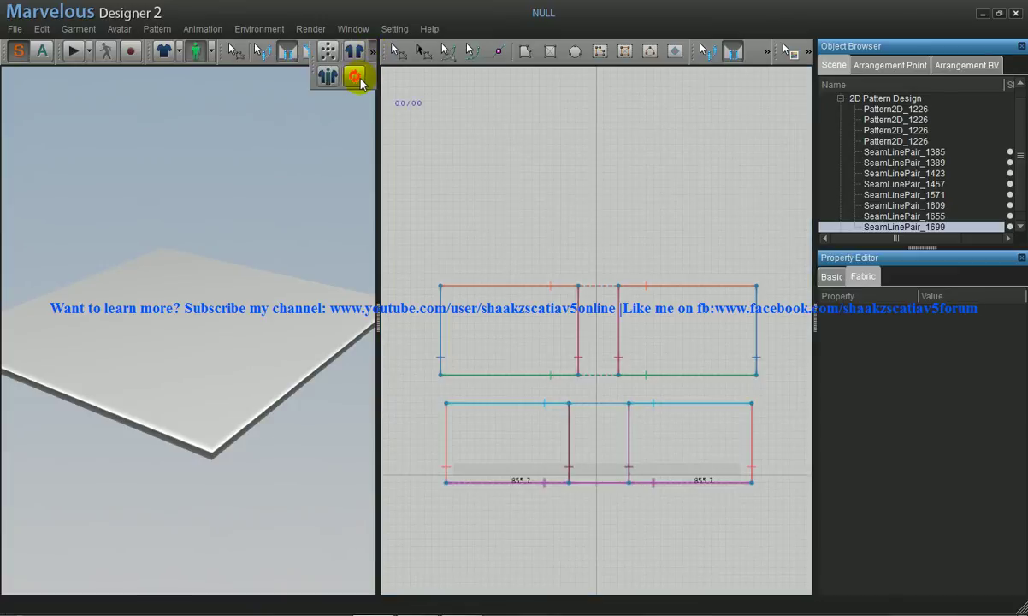
Step: Synchronize the sewn panels into the 3D scene and select the upper-right panel
click(358, 79)
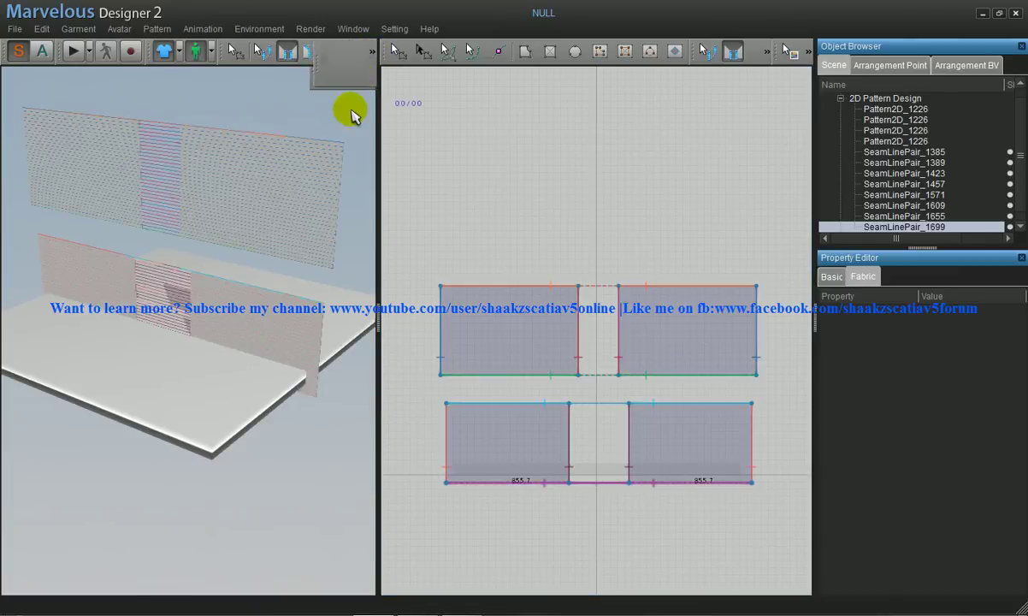
mouse_move(229, 225)
right_down()
mouse_move(289, 285)
mouse_move(236, 272)
mouse_move(172, 293)
mouse_move(298, 302)
mouse_move(251, 318)
mouse_move(246, 292)
right_up()
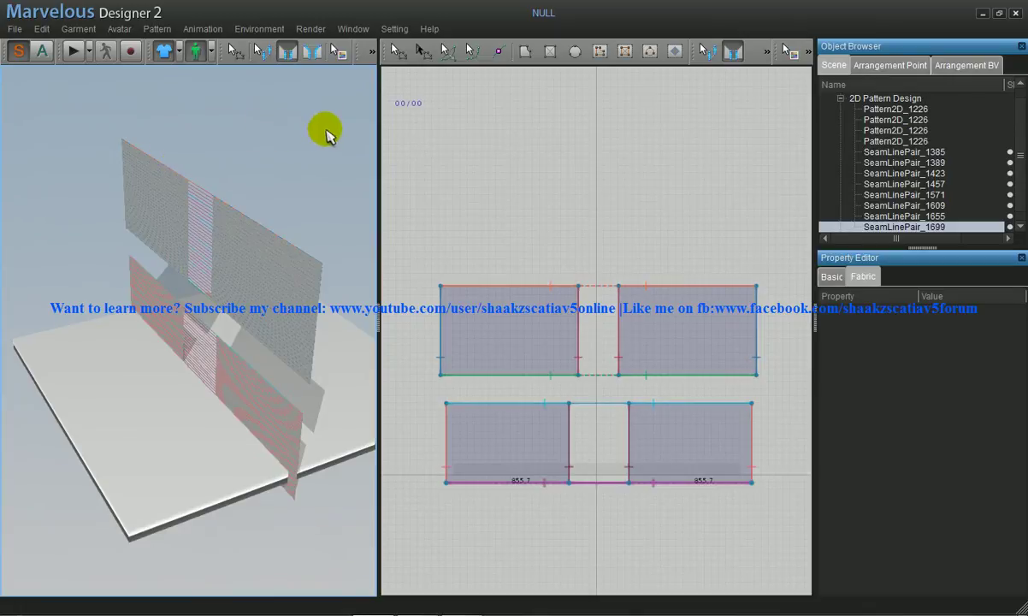
click(396, 50)
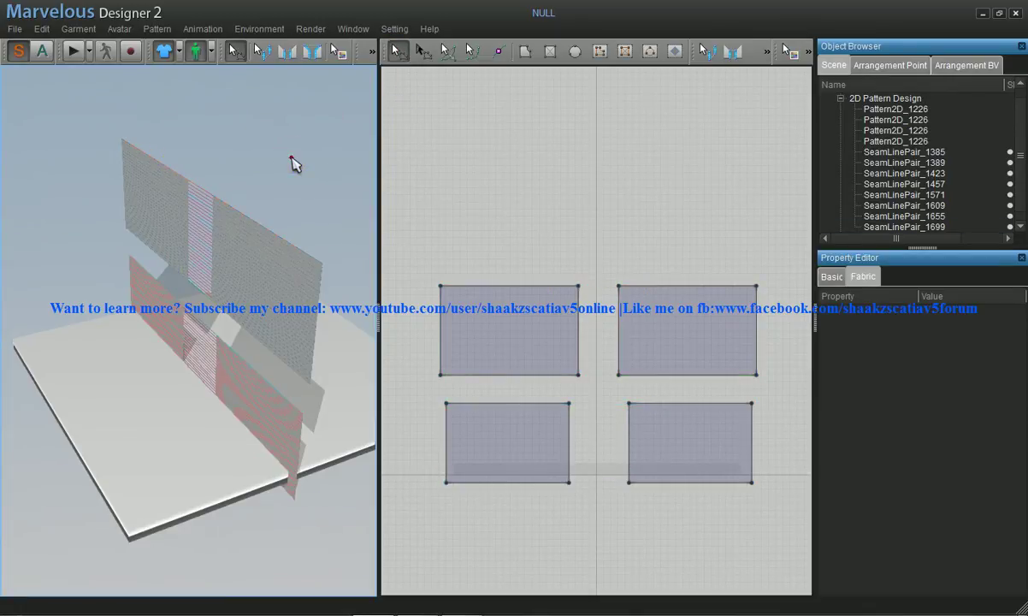
click(265, 272)
right_drag(294, 225, 263, 262)
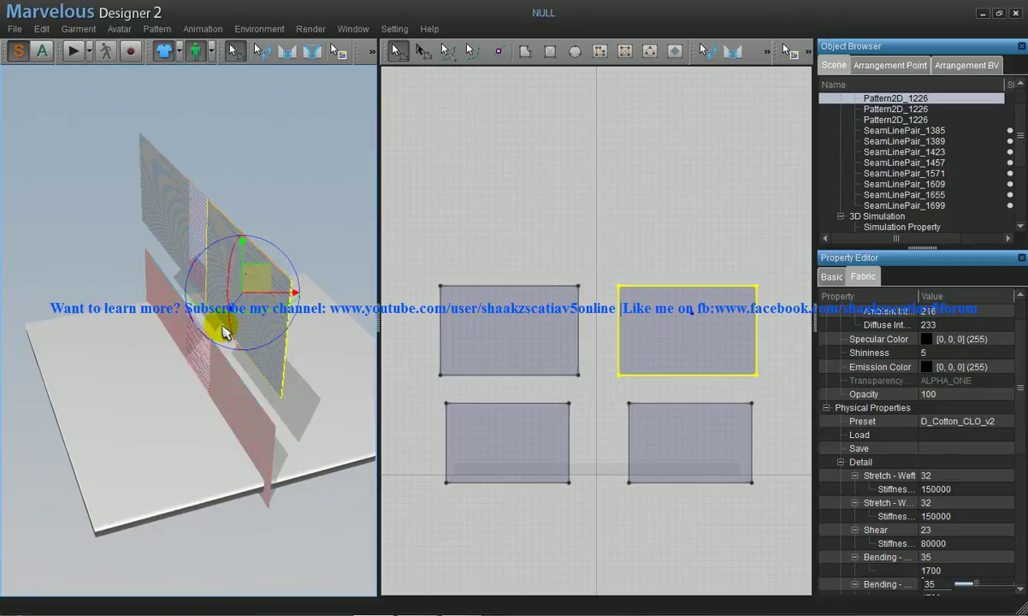
Step: Browse the Playback, Avatar and 3D display menus, then open Environment > Gizmo settings
mouse_move(299, 272)
right_down()
mouse_move(222, 241)
mouse_move(236, 264)
mouse_move(304, 272)
mouse_move(236, 255)
mouse_move(315, 245)
mouse_move(272, 260)
mouse_move(292, 248)
right_up()
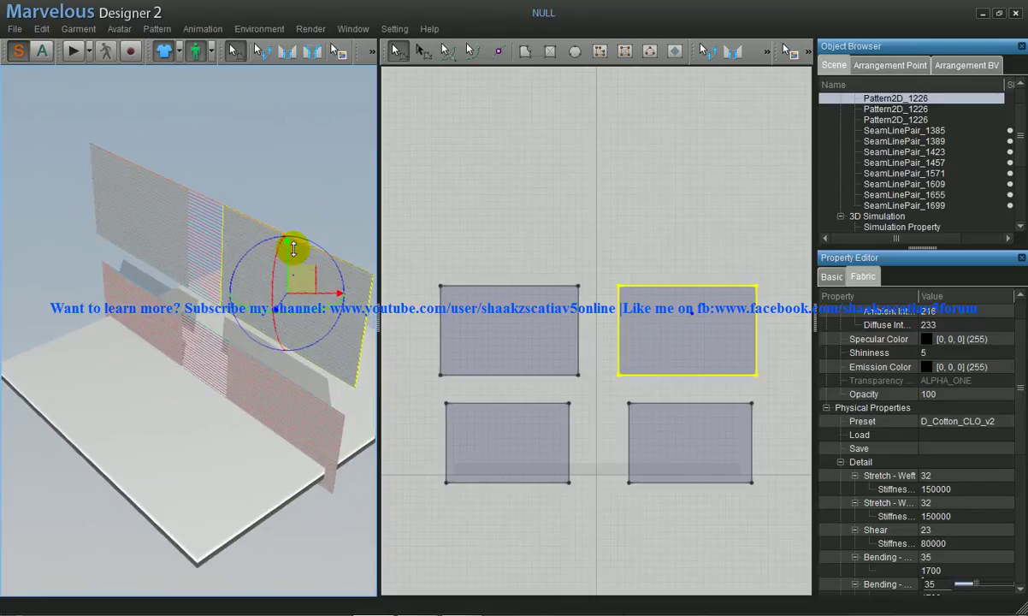
click(325, 32)
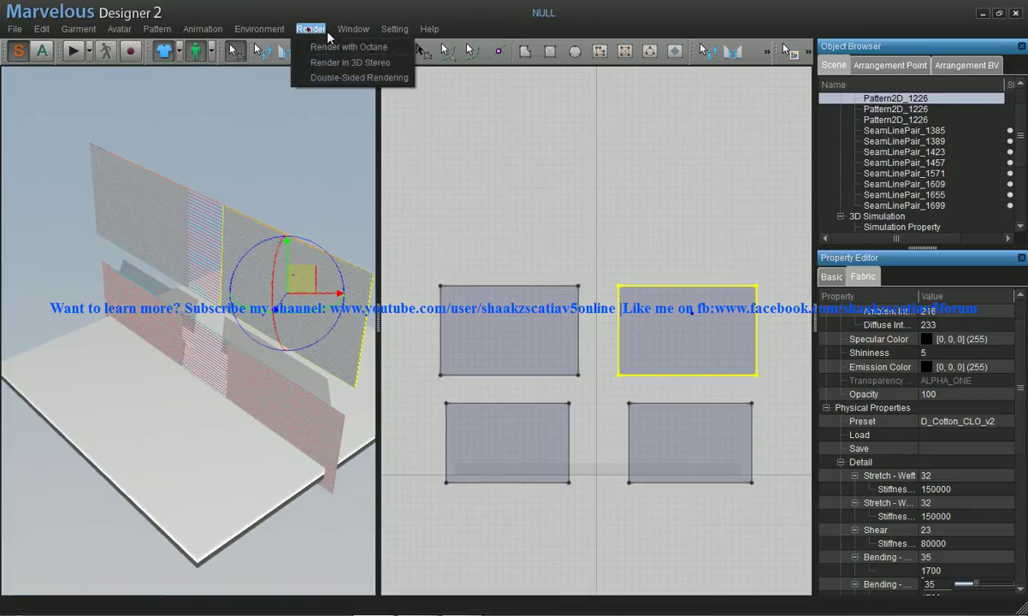
click(150, 47)
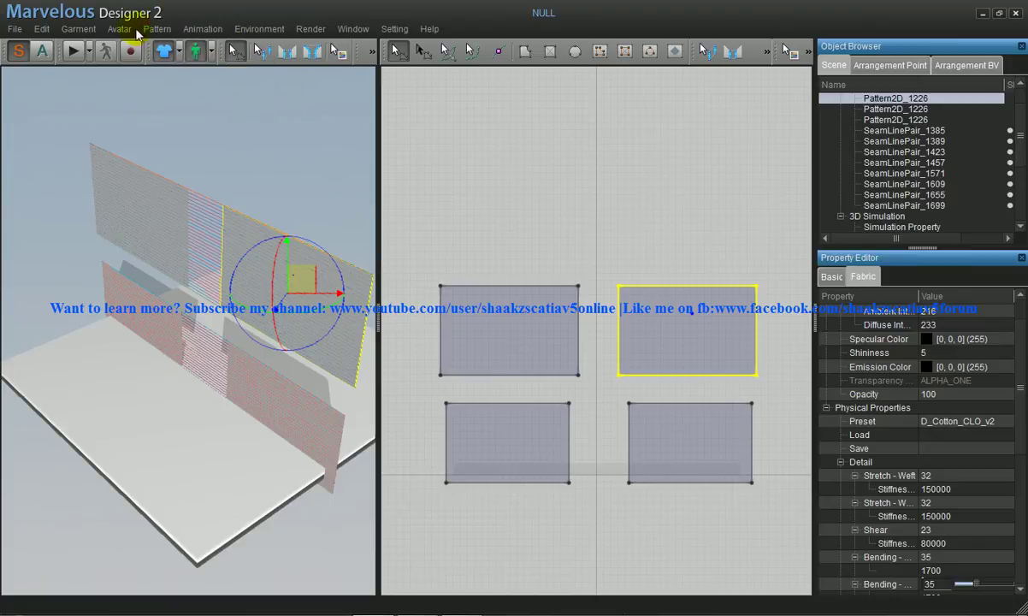
click(130, 31)
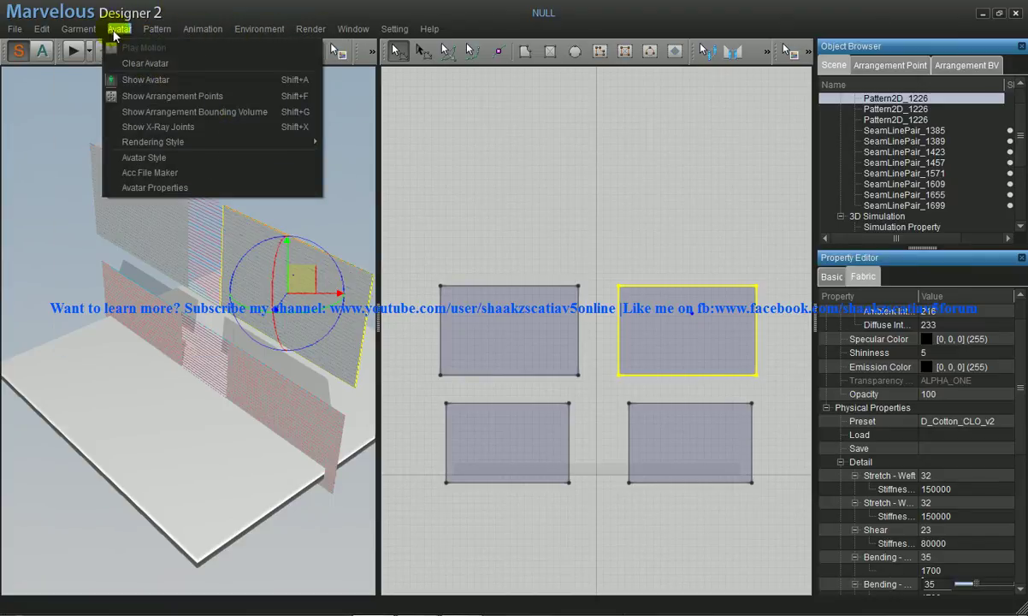
click(179, 52)
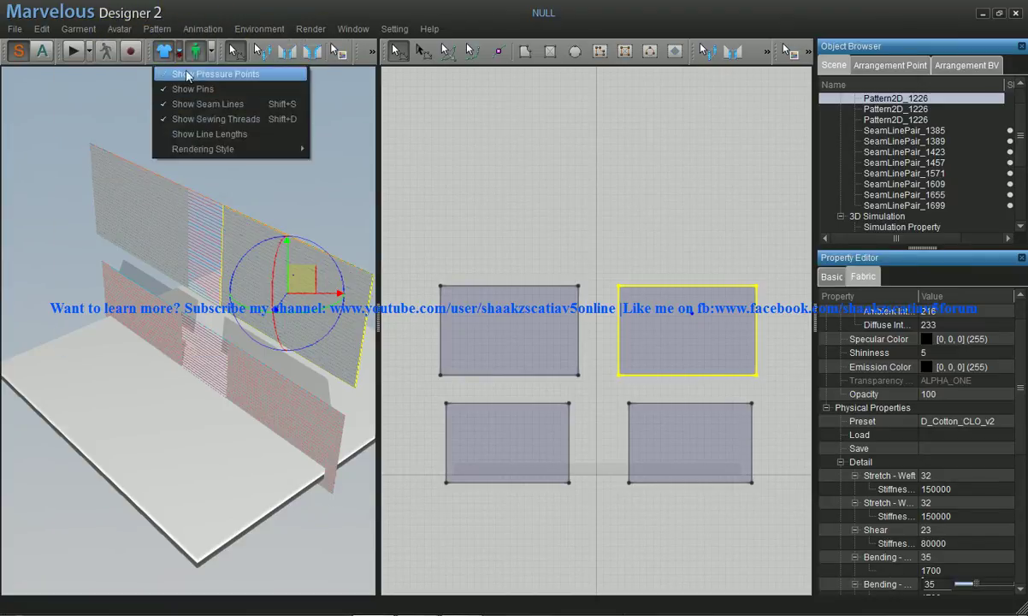
click(218, 149)
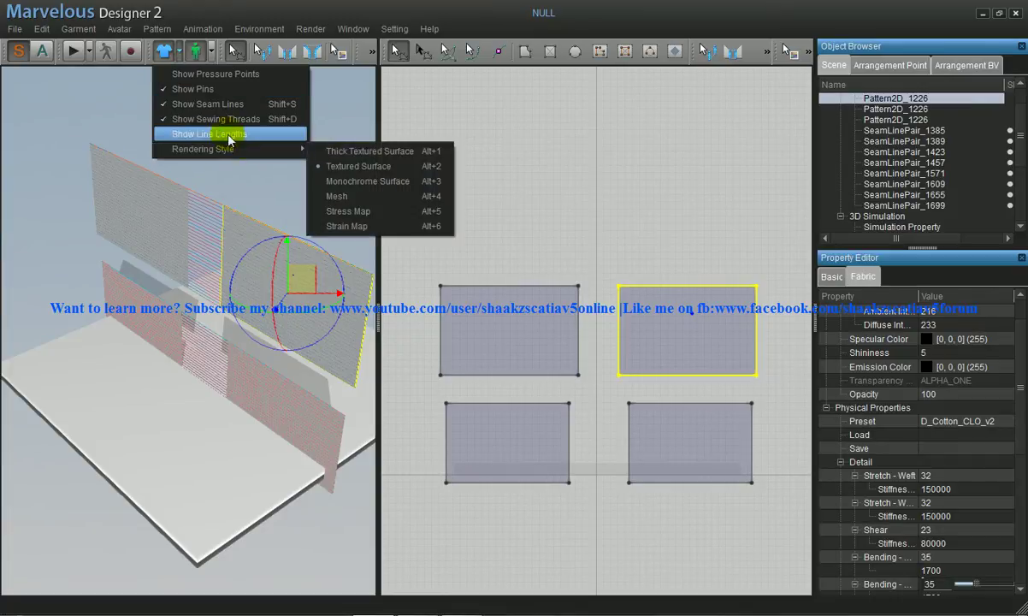
click(171, 11)
click(90, 29)
mouse_move(259, 29)
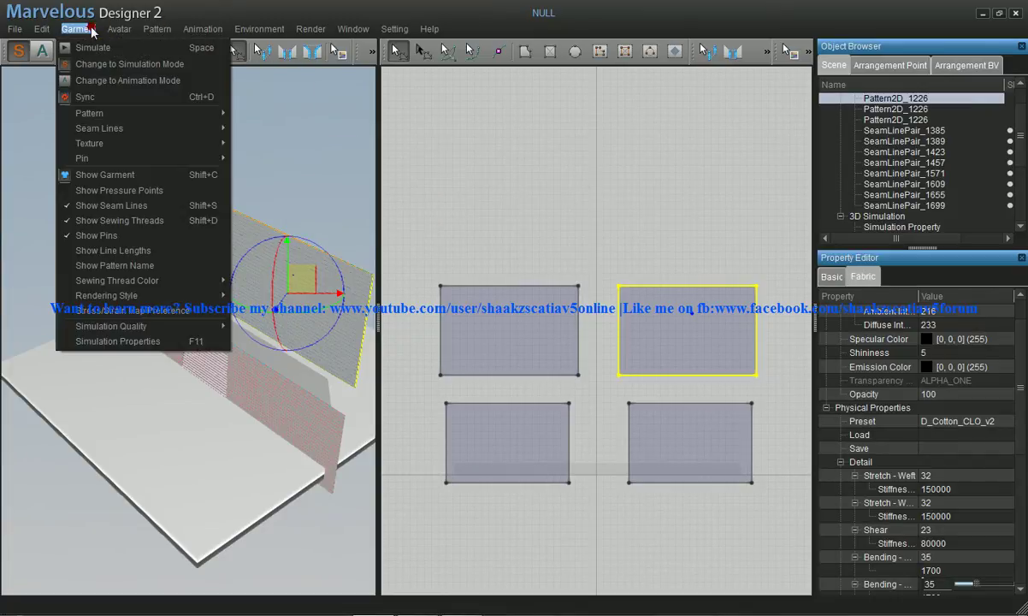
mouse_move(262, 154)
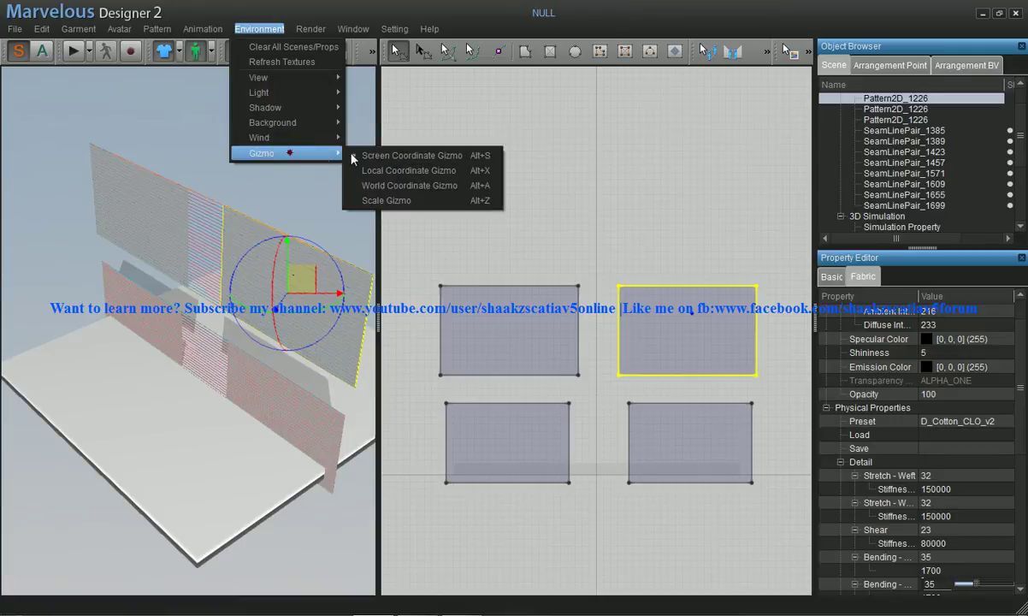
Step: Set the gizmo to world coordinates, then rotate, flip vertically and lift the selected panel
click(400, 186)
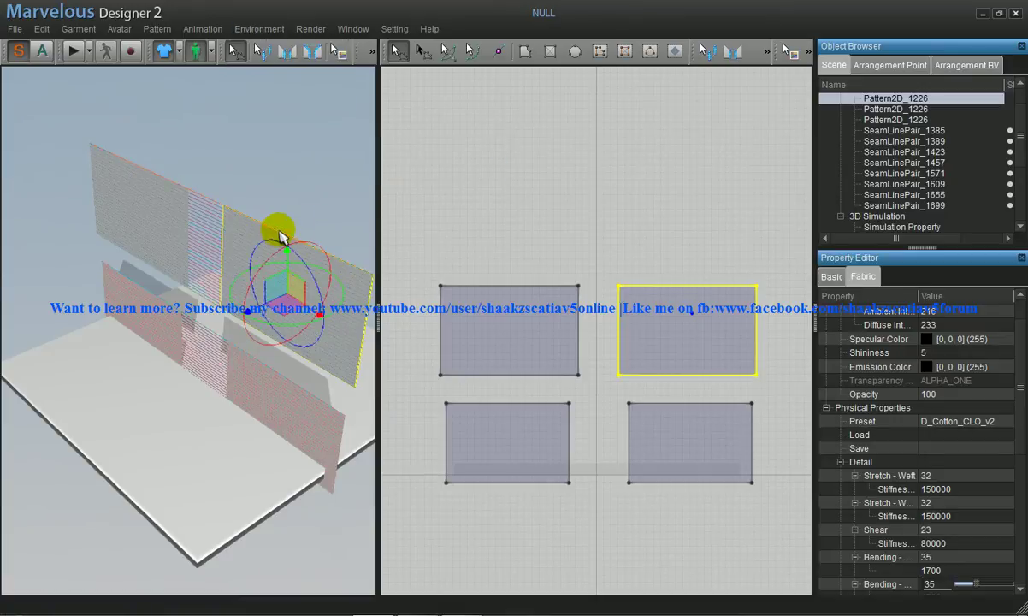
mouse_move(251, 309)
mouse_down()
mouse_move(199, 325)
mouse_move(261, 323)
mouse_up()
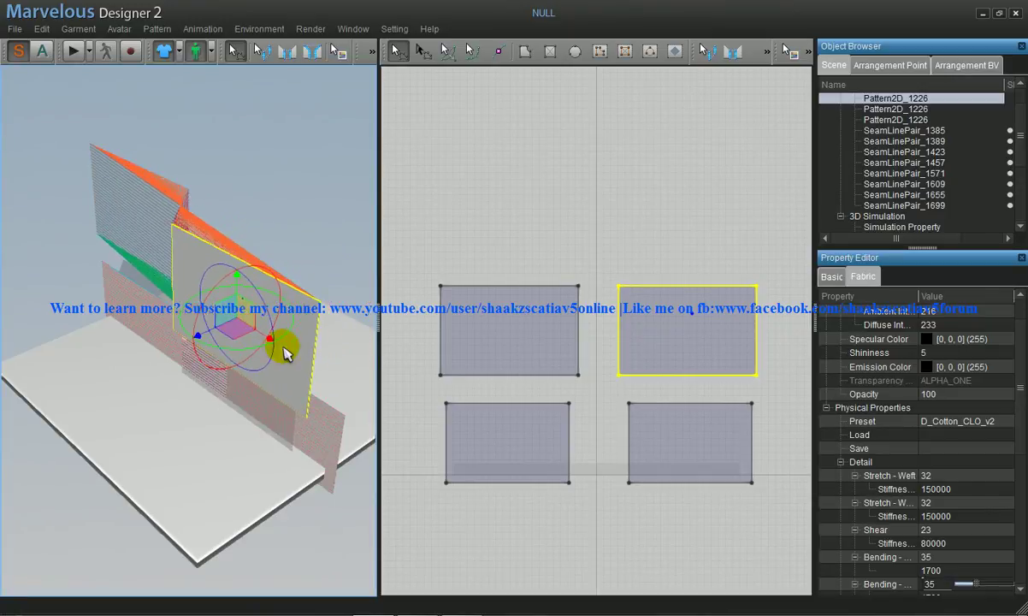
right_click(265, 325)
click(349, 371)
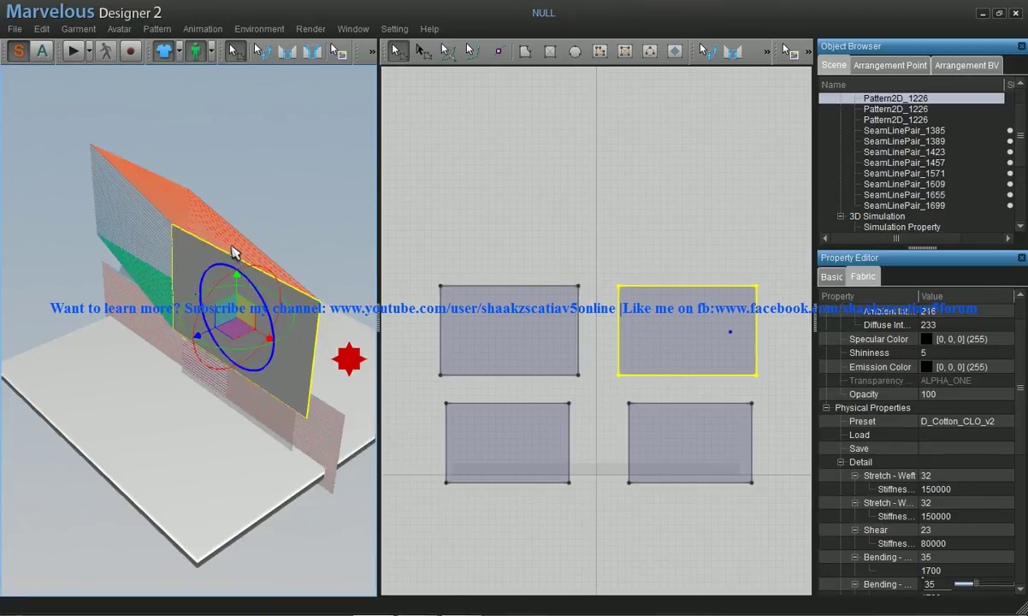
right_drag(234, 248, 212, 269)
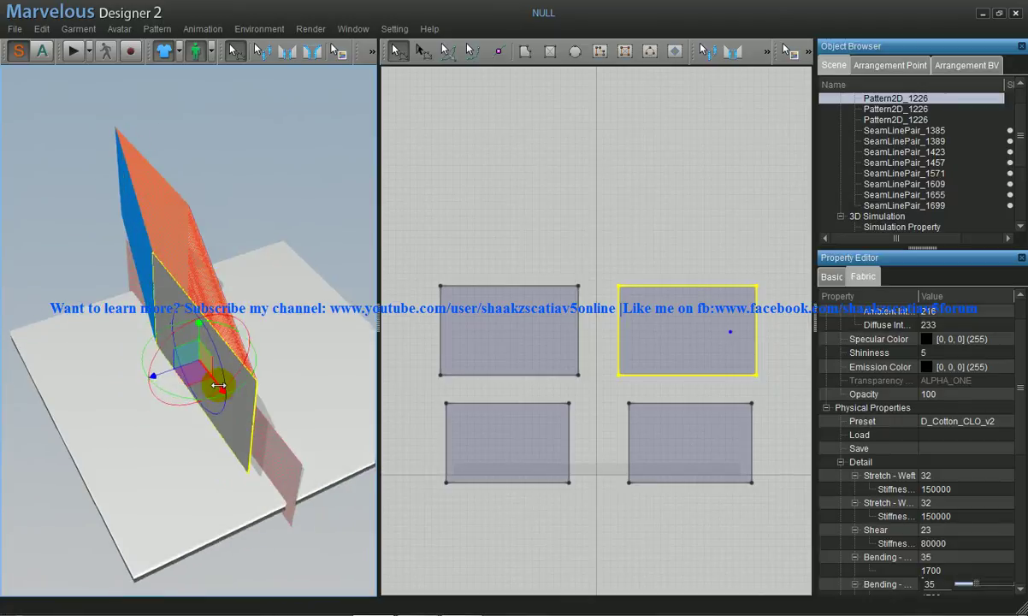
drag(219, 386, 125, 256)
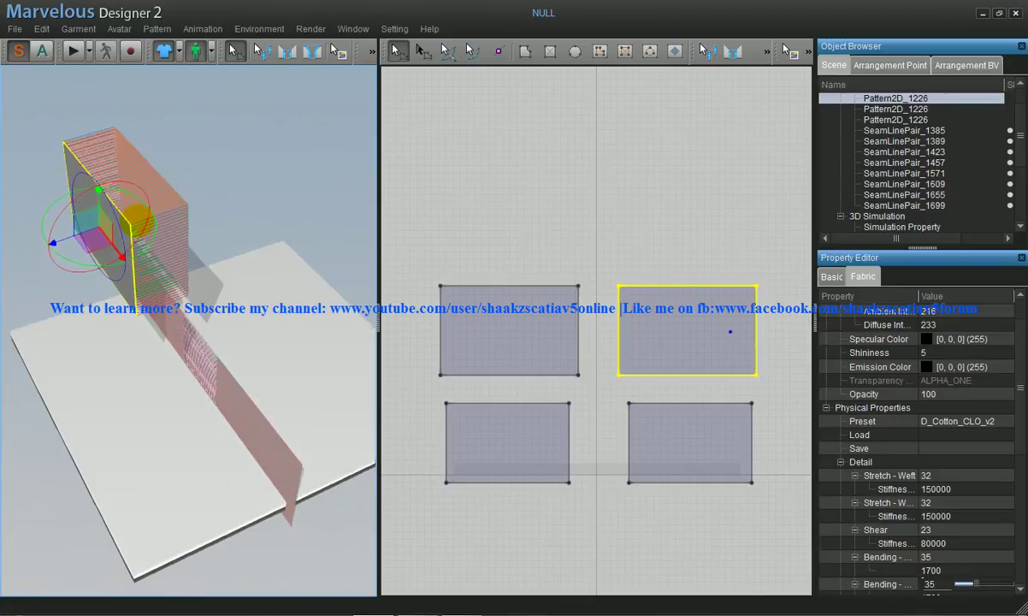
mouse_move(182, 193)
right_down()
mouse_move(112, 185)
mouse_move(278, 292)
mouse_move(111, 322)
right_up()
Step: Pull the lower-left panel down and left, then flip it horizontally
click(134, 377)
right_drag(133, 376, 221, 396)
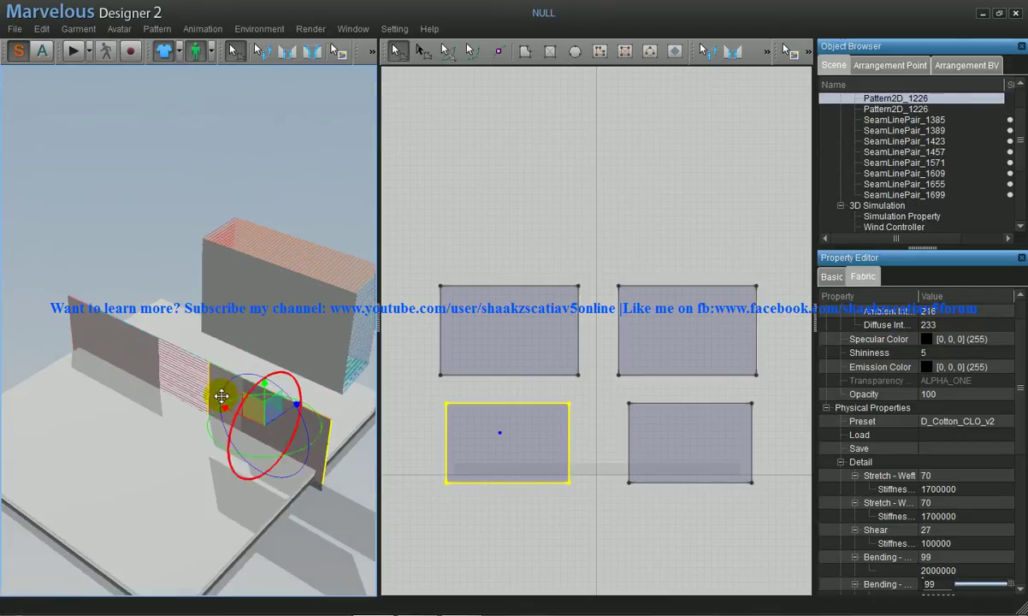
drag(285, 409, 271, 469)
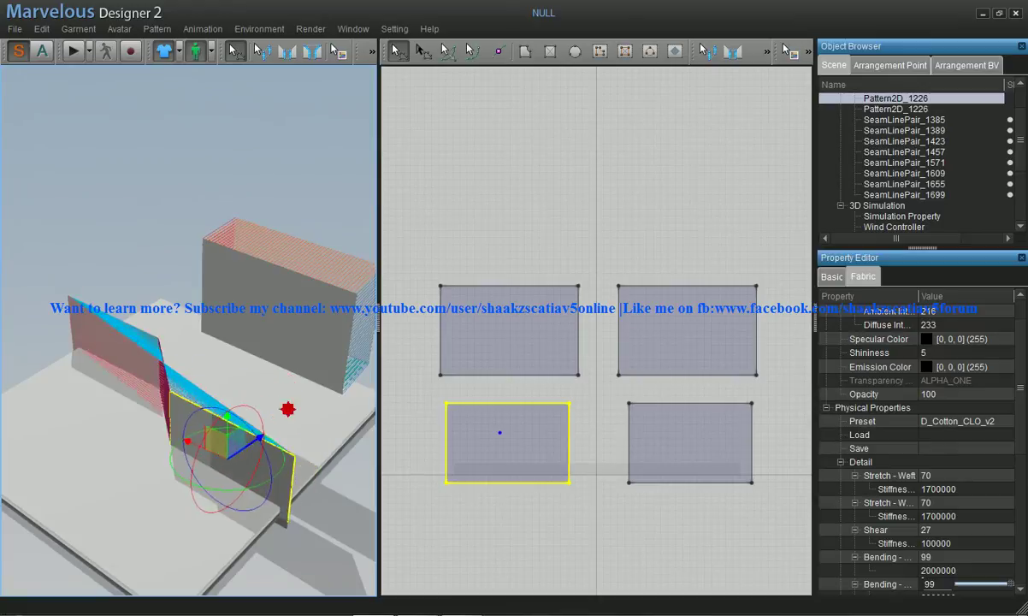
right_click(271, 470)
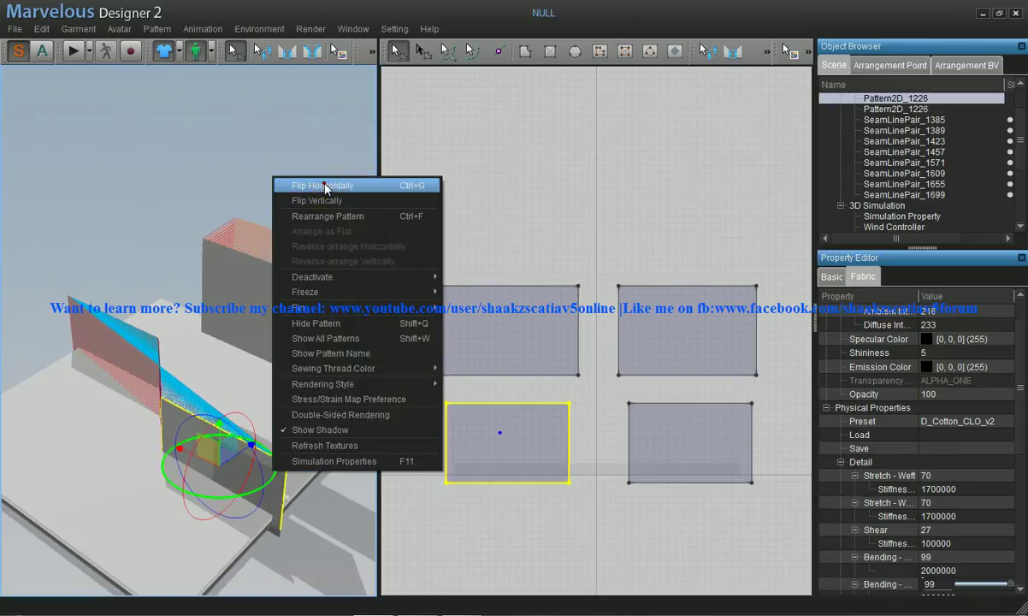
click(325, 183)
Step: Bring the lower-right panel toward the middle and slide it left into place
click(91, 333)
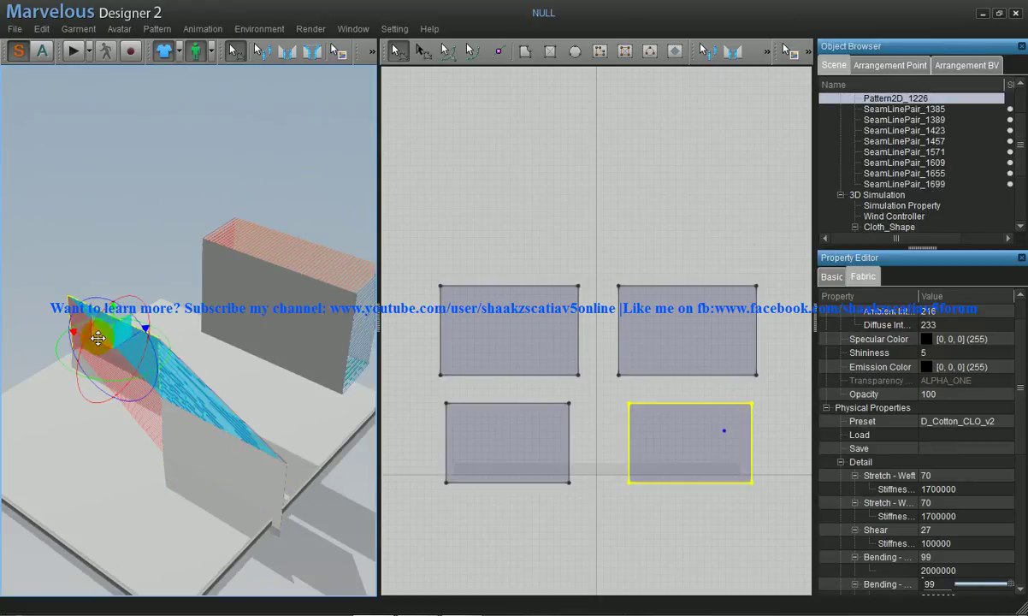
drag(79, 335, 216, 408)
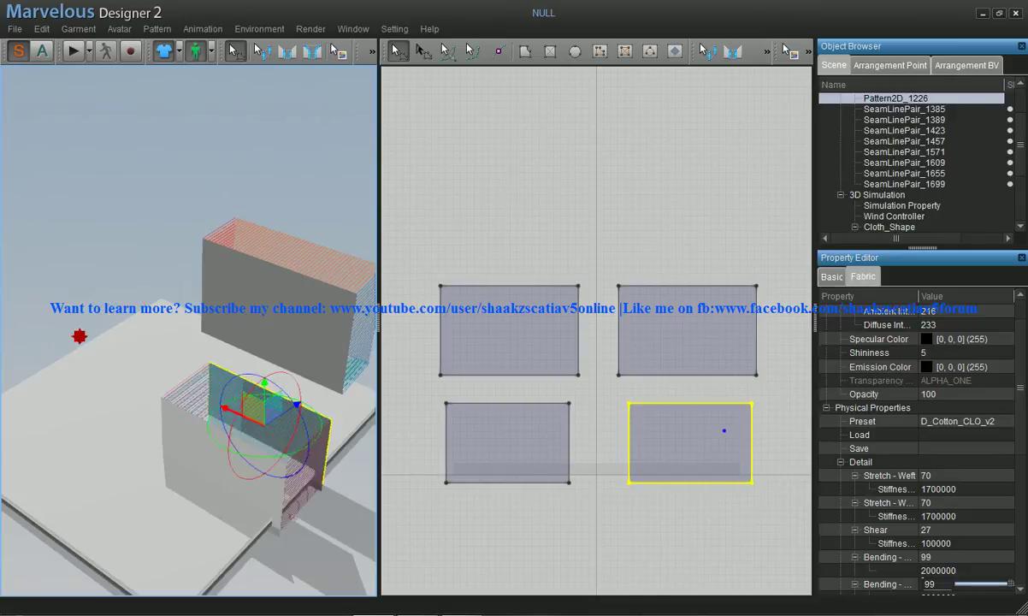
mouse_move(275, 394)
right_down()
mouse_move(311, 356)
mouse_move(246, 395)
mouse_move(265, 420)
right_up()
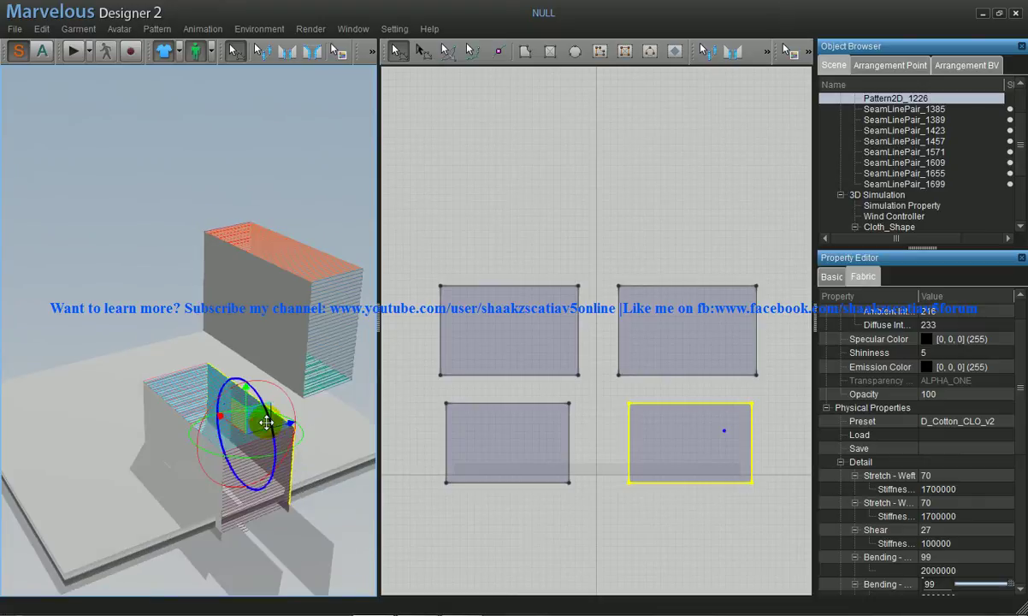
drag(284, 425, 199, 433)
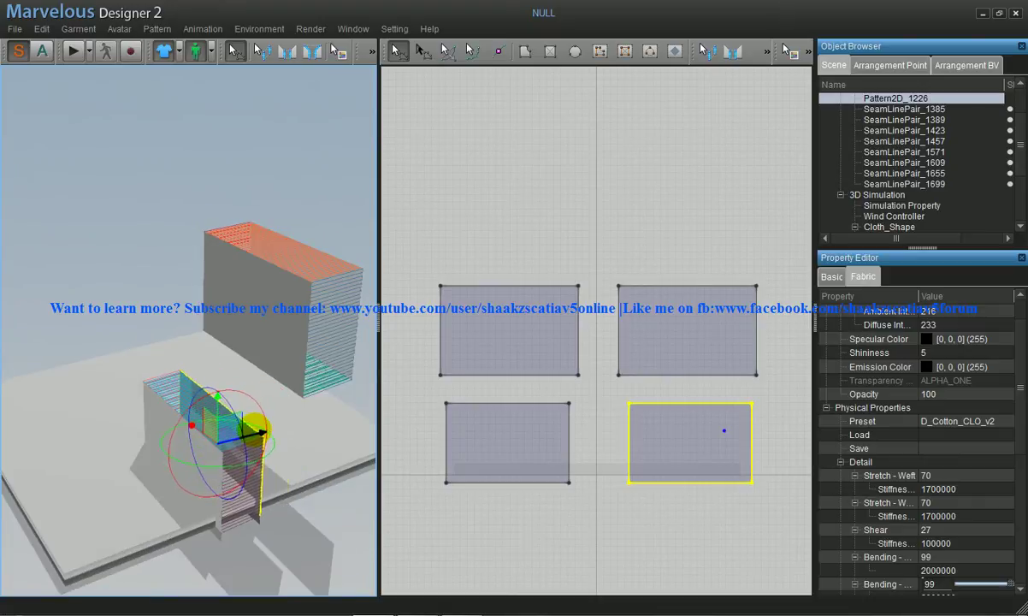
Step: Move both bottom panels up, back and across until they meet the box, then check alignment
click(196, 473)
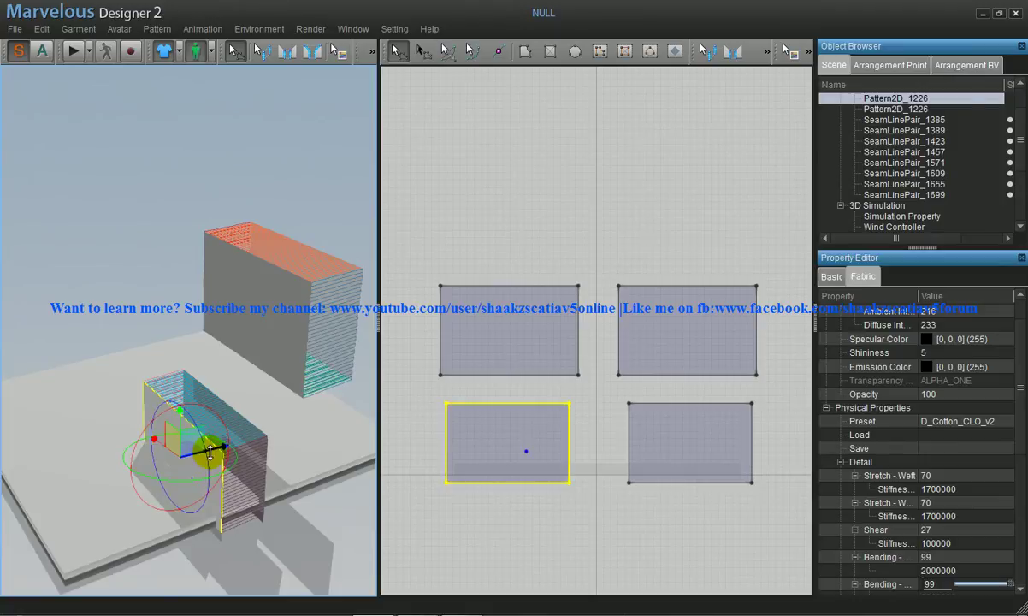
drag(203, 448, 229, 445)
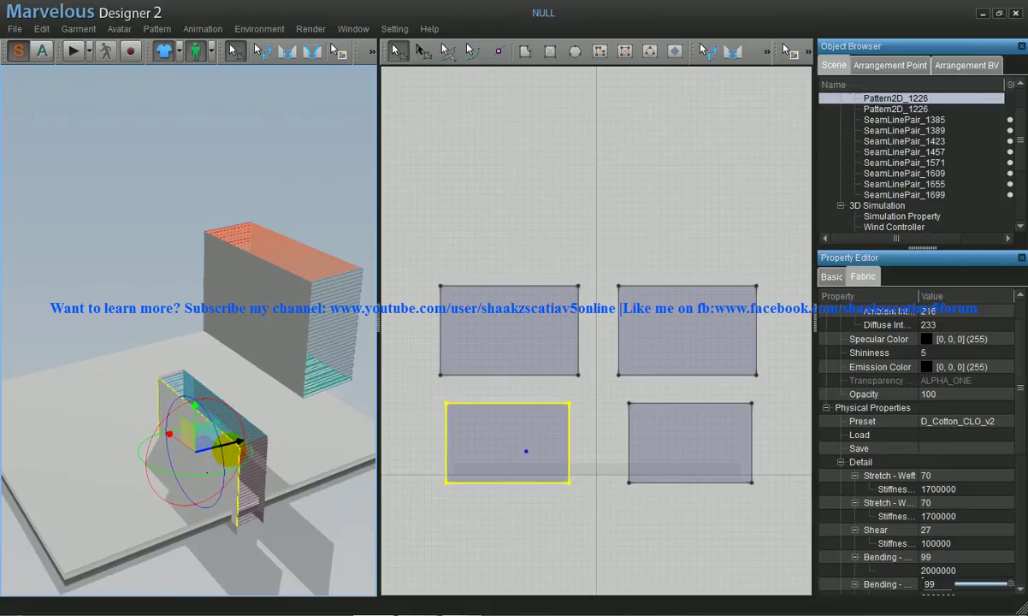
shift+click(671, 443)
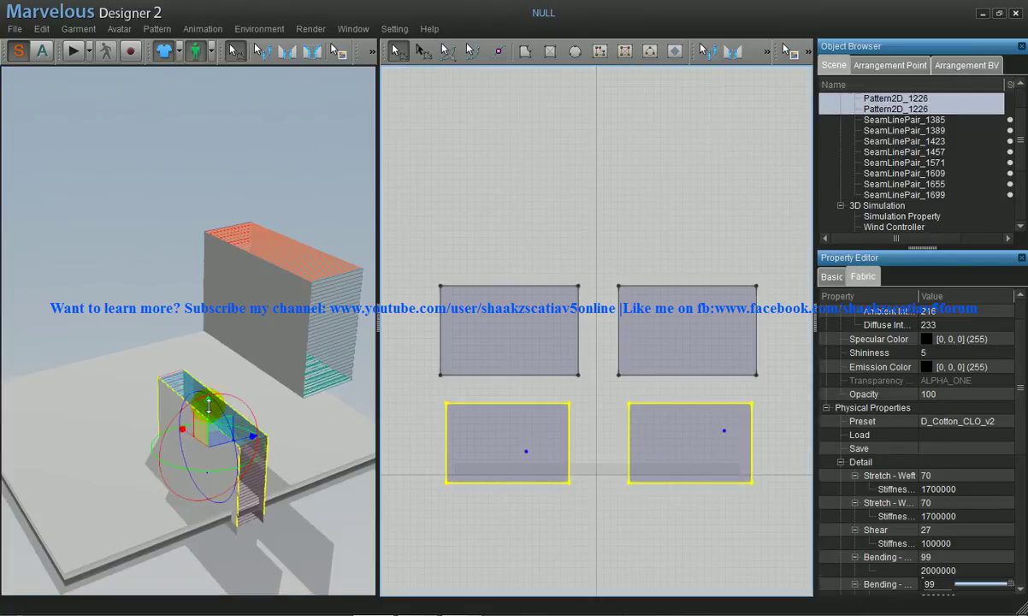
drag(207, 404, 246, 285)
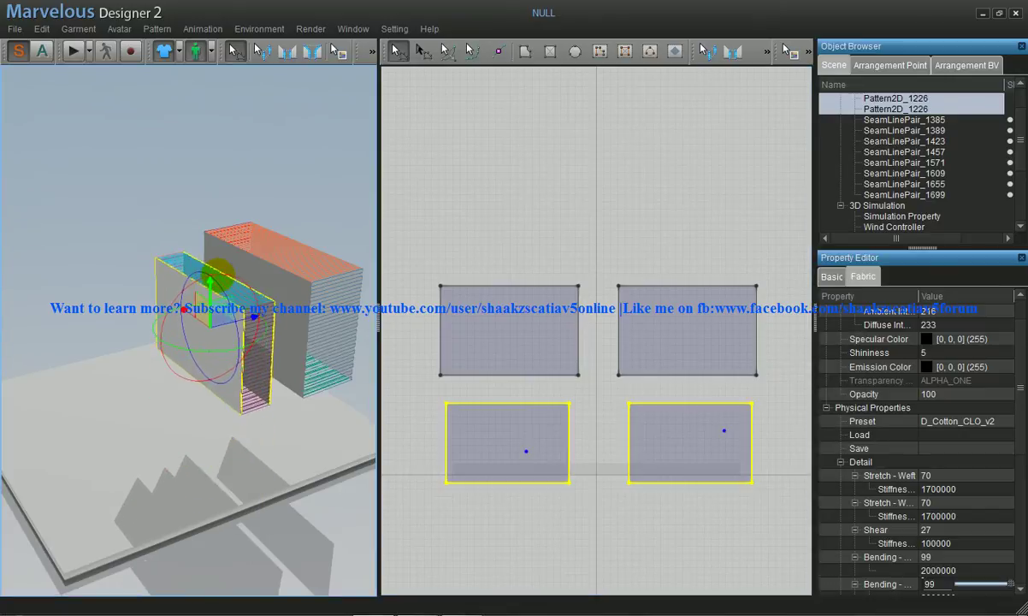
right_drag(275, 268, 199, 281)
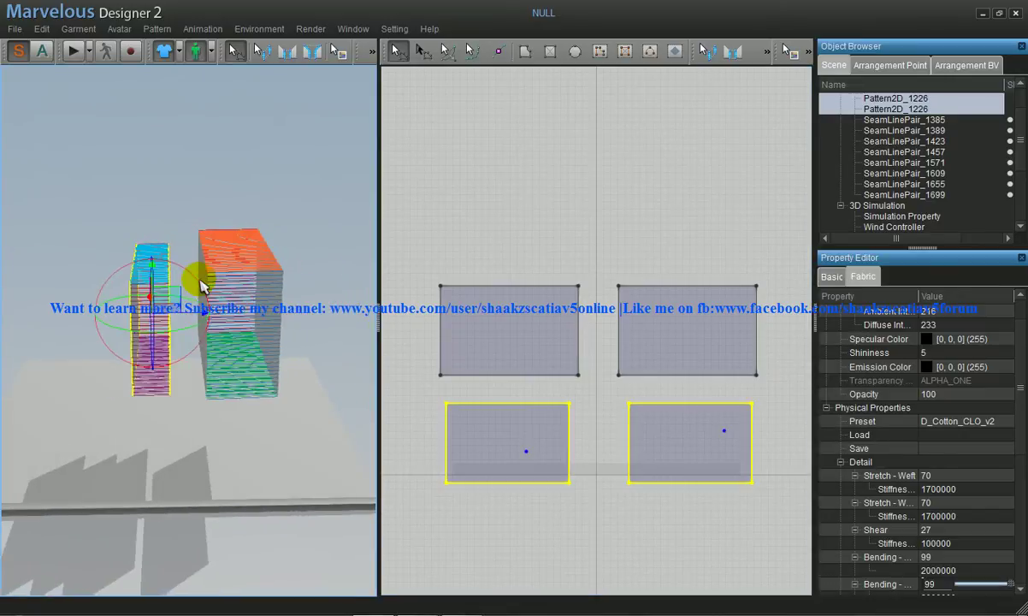
drag(206, 311, 282, 312)
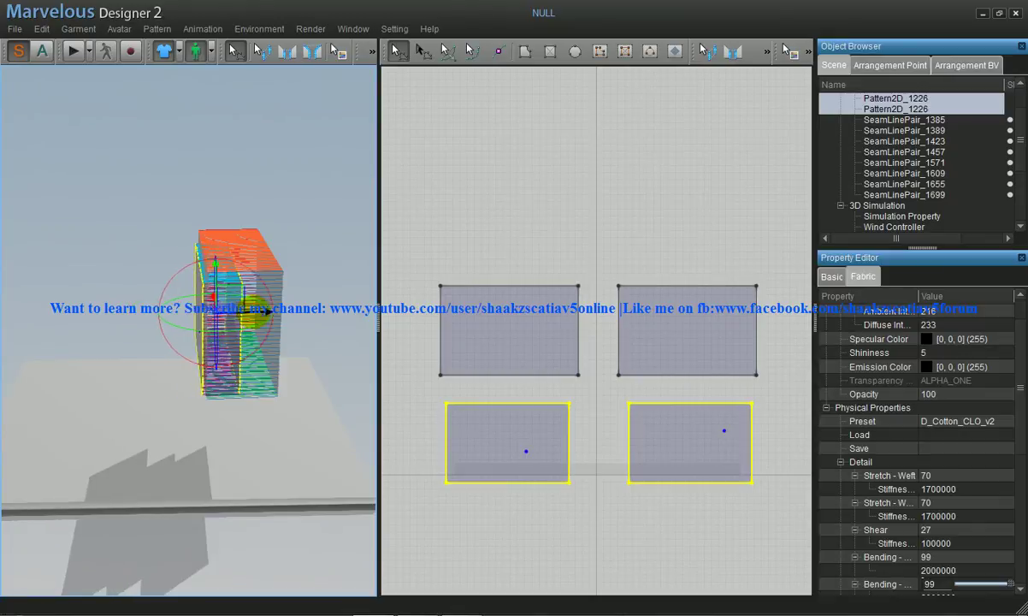
mouse_move(270, 313)
right_down()
mouse_move(206, 275)
mouse_move(191, 293)
right_up()
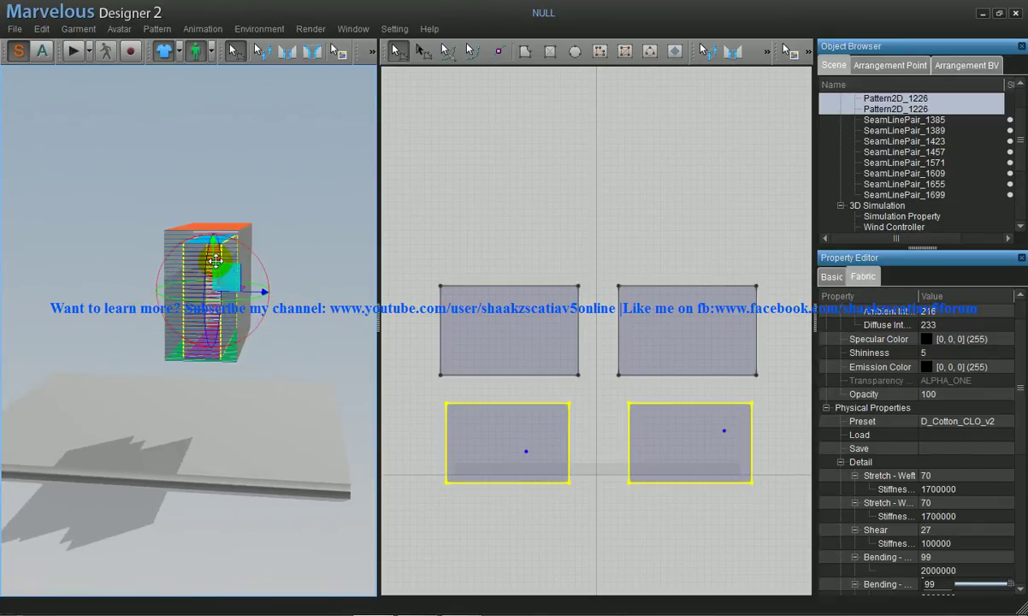
mouse_move(222, 237)
right_down()
mouse_move(248, 231)
mouse_move(233, 241)
right_up()
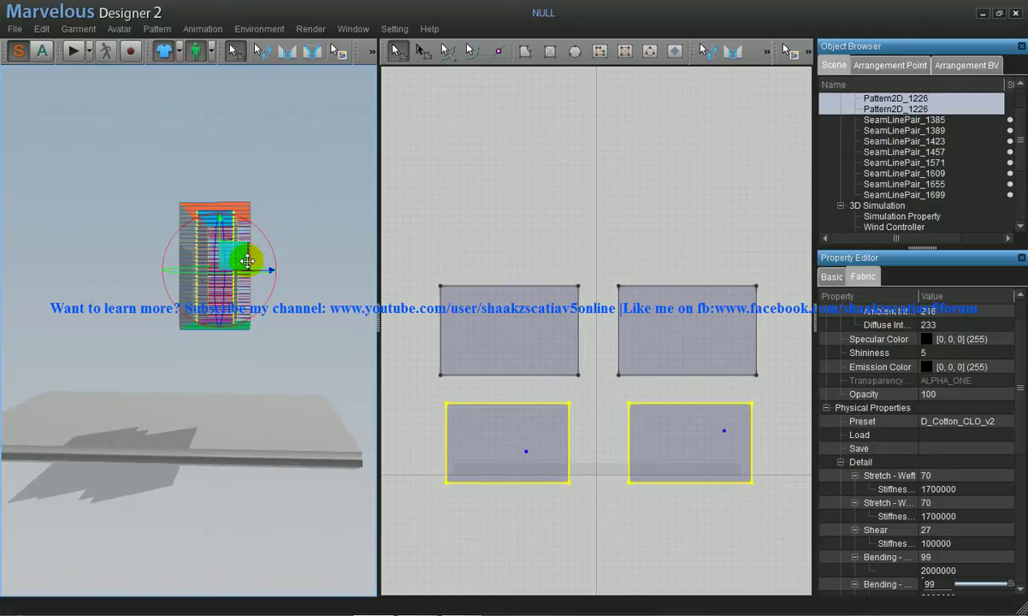
mouse_move(254, 233)
right_down()
mouse_move(282, 237)
mouse_move(248, 225)
mouse_move(266, 231)
mouse_move(202, 283)
mouse_move(216, 275)
right_up()
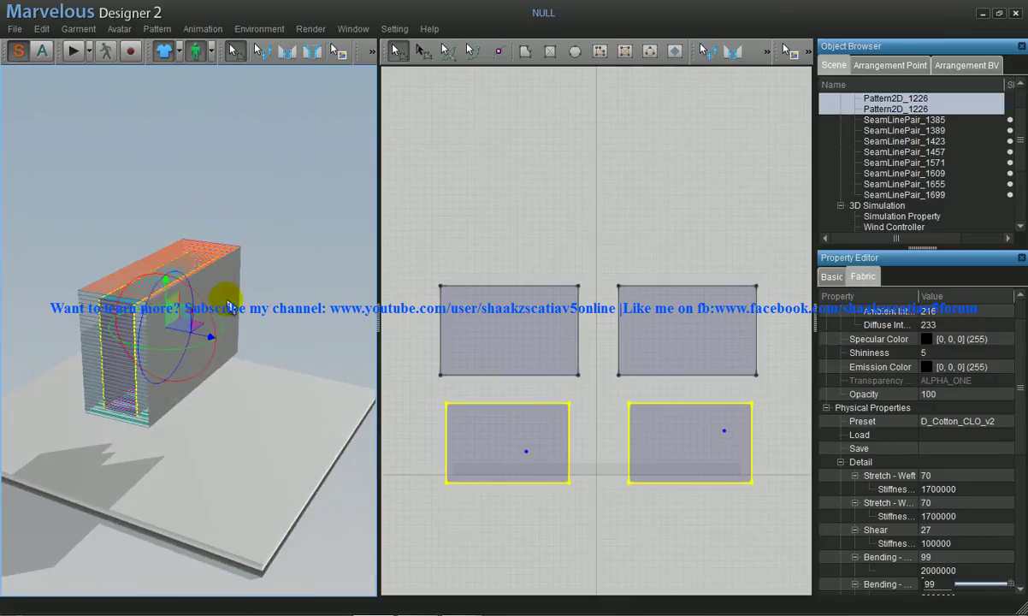
Step: Nudge the upper-left panel slightly right so it sits flush
click(210, 324)
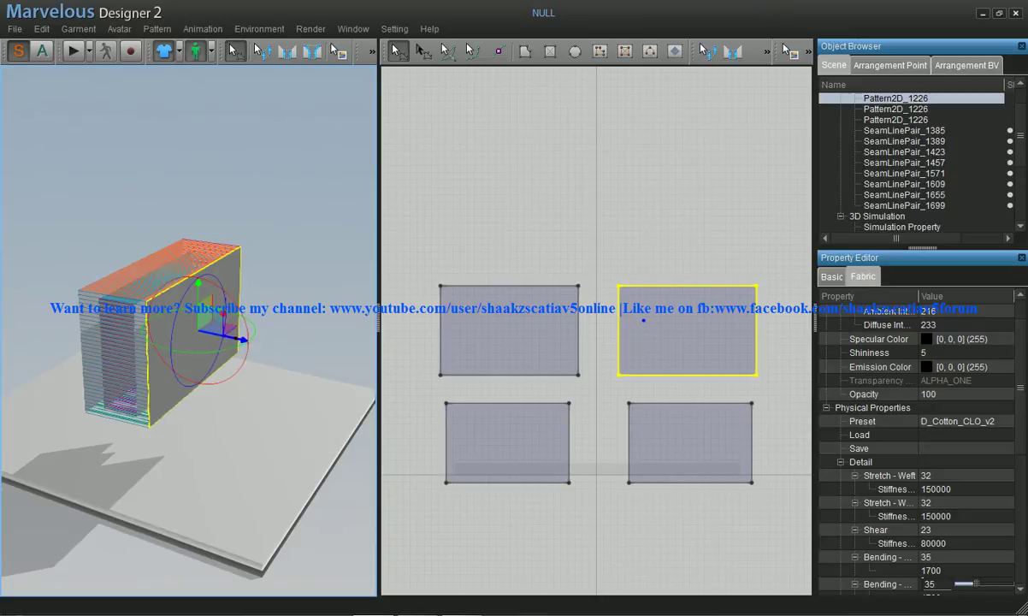
right_drag(165, 321, 237, 323)
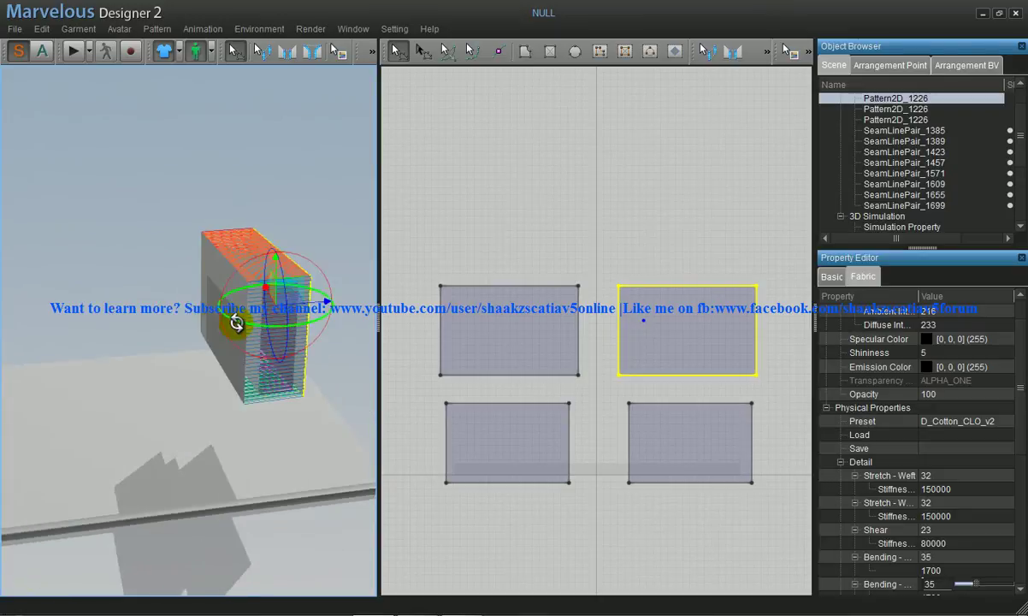
click(210, 282)
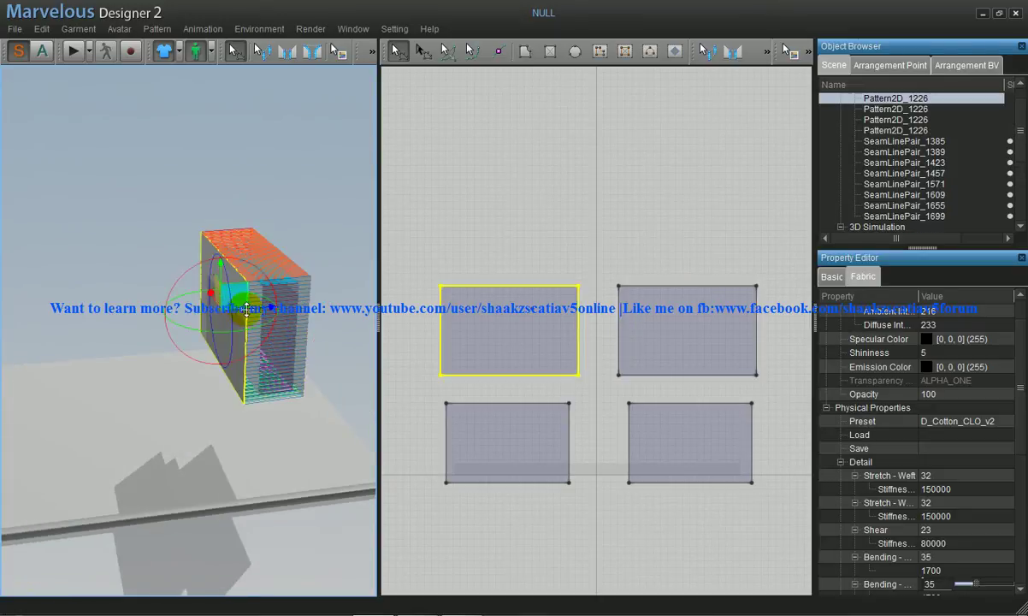
drag(256, 310, 260, 312)
mouse_move(260, 306)
right_down()
mouse_move(299, 322)
mouse_move(245, 299)
mouse_move(272, 284)
mouse_move(278, 310)
mouse_move(204, 335)
mouse_move(218, 324)
right_up()
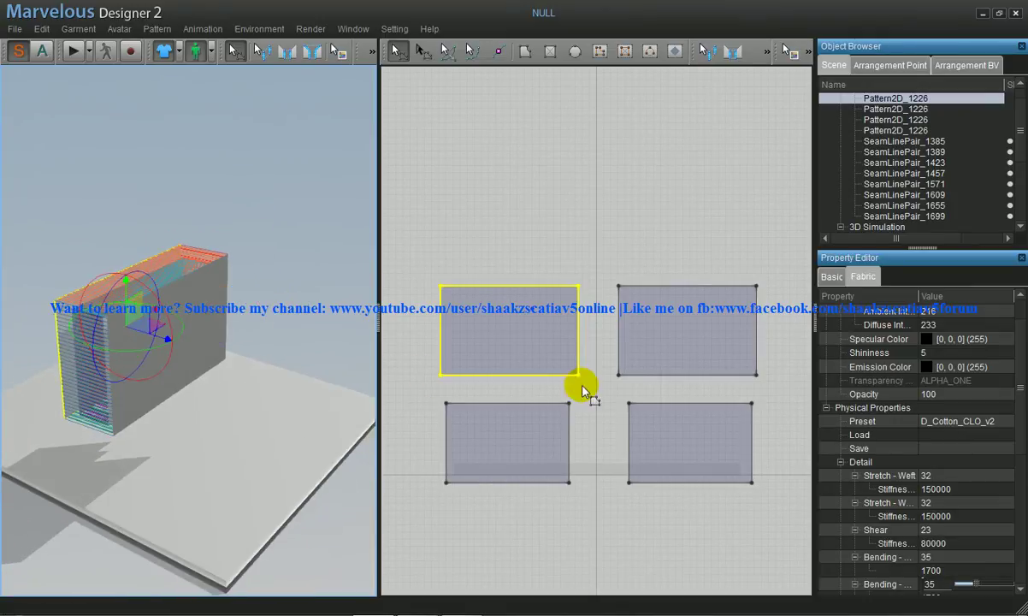
Step: Select all four panels together
click(657, 356)
shift+click(526, 340)
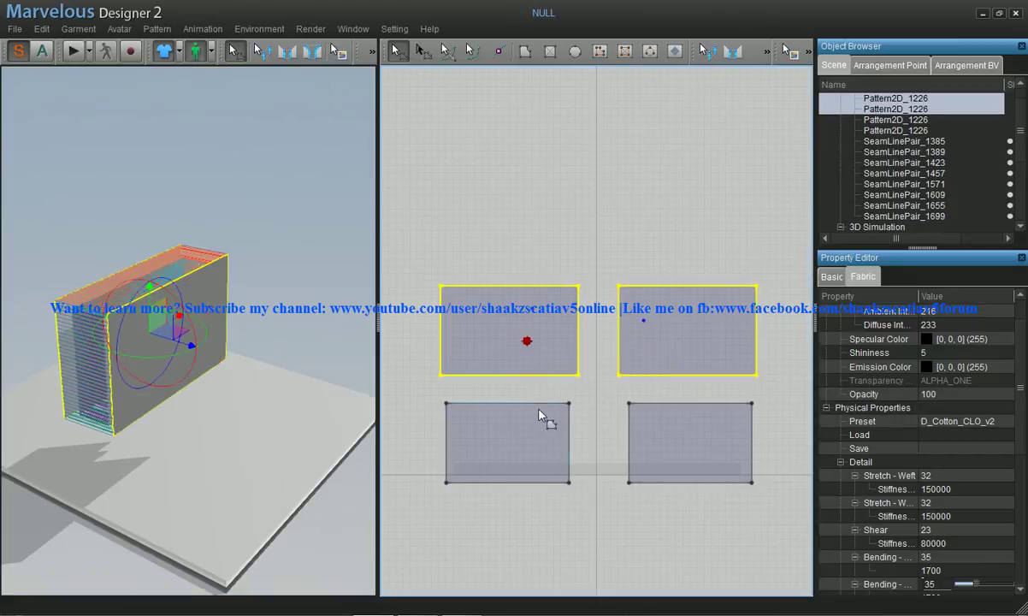
shift+click(538, 434)
shift+click(640, 436)
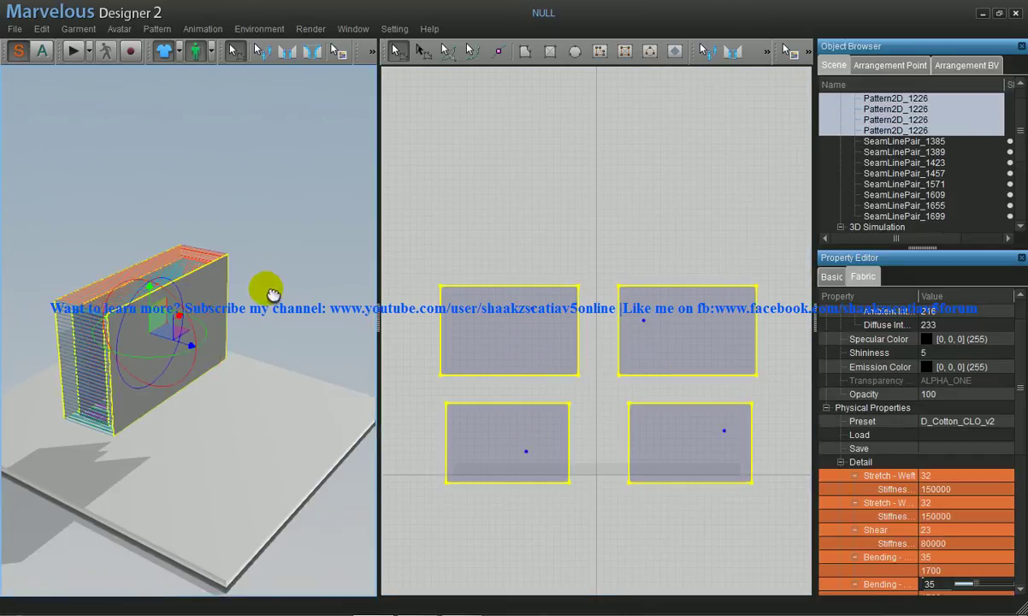
Step: Rotate the four-panel box to lie flat, lower it toward the ground, and nudge it slightly left
right_drag(271, 292, 313, 278)
mouse_move(285, 285)
mouse_down()
mouse_move(292, 297)
mouse_move(195, 108)
mouse_up()
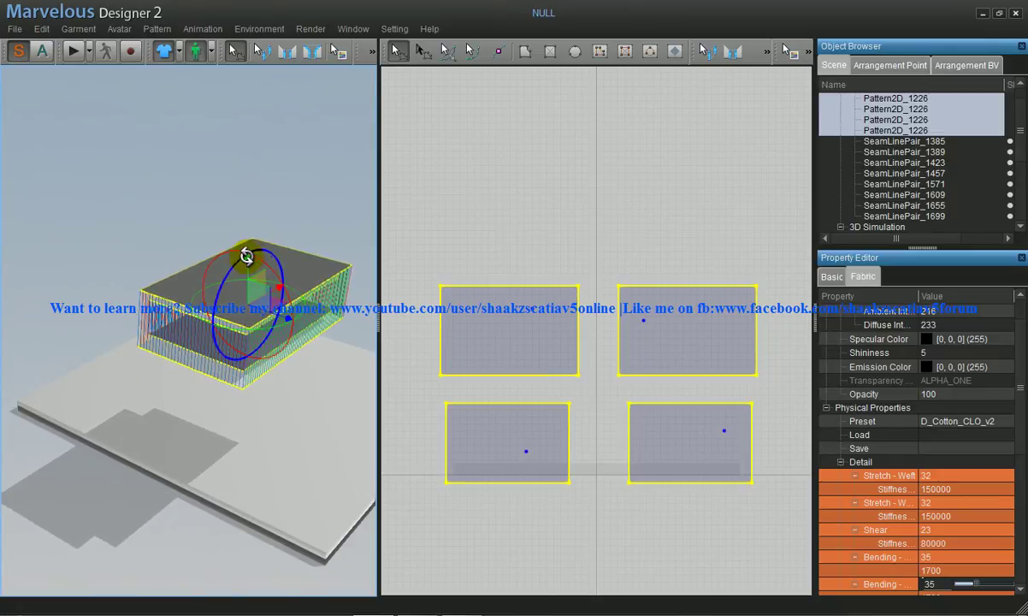
drag(248, 263, 261, 330)
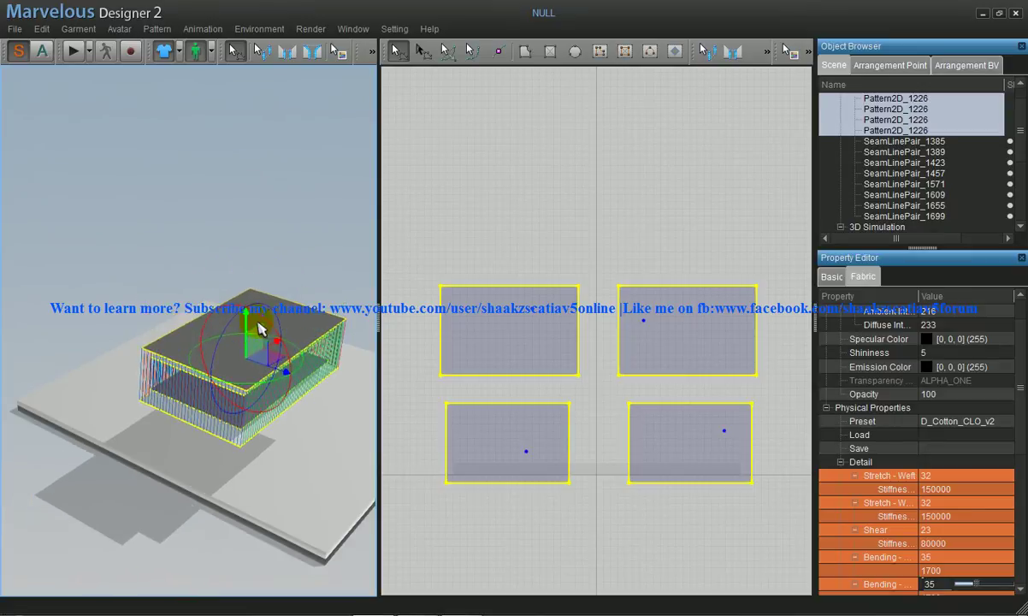
mouse_move(274, 342)
right_down()
mouse_move(229, 322)
mouse_move(293, 338)
mouse_move(207, 344)
mouse_move(240, 339)
mouse_move(203, 322)
mouse_move(202, 341)
right_up()
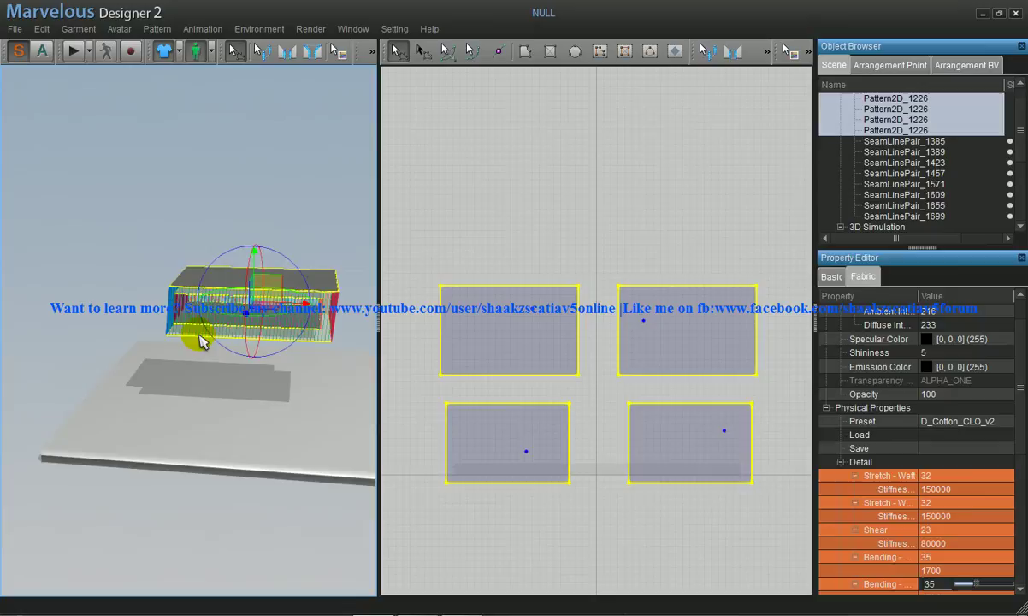
click(312, 281)
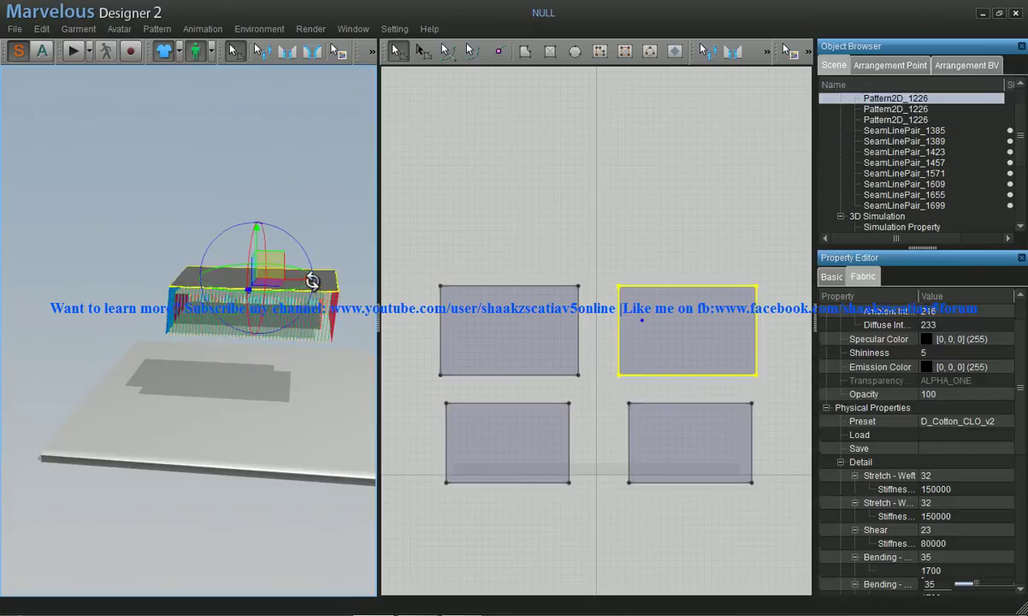
drag(297, 273, 291, 274)
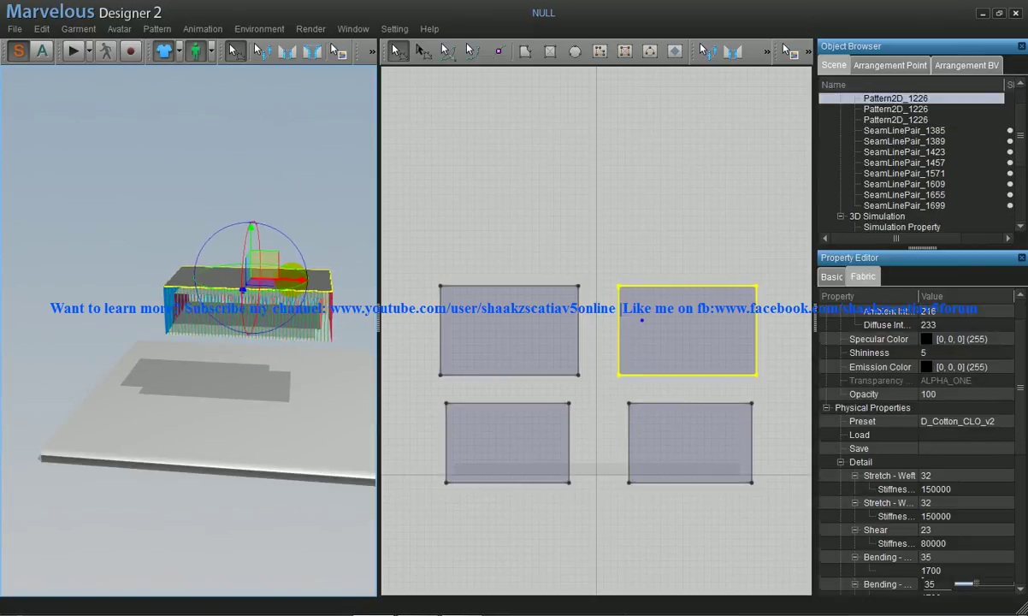
mouse_move(292, 281)
right_down()
mouse_move(282, 259)
mouse_move(337, 269)
mouse_move(344, 259)
mouse_move(201, 280)
mouse_move(302, 298)
mouse_move(186, 279)
mouse_move(256, 285)
mouse_move(229, 266)
mouse_move(259, 303)
mouse_move(264, 395)
right_up()
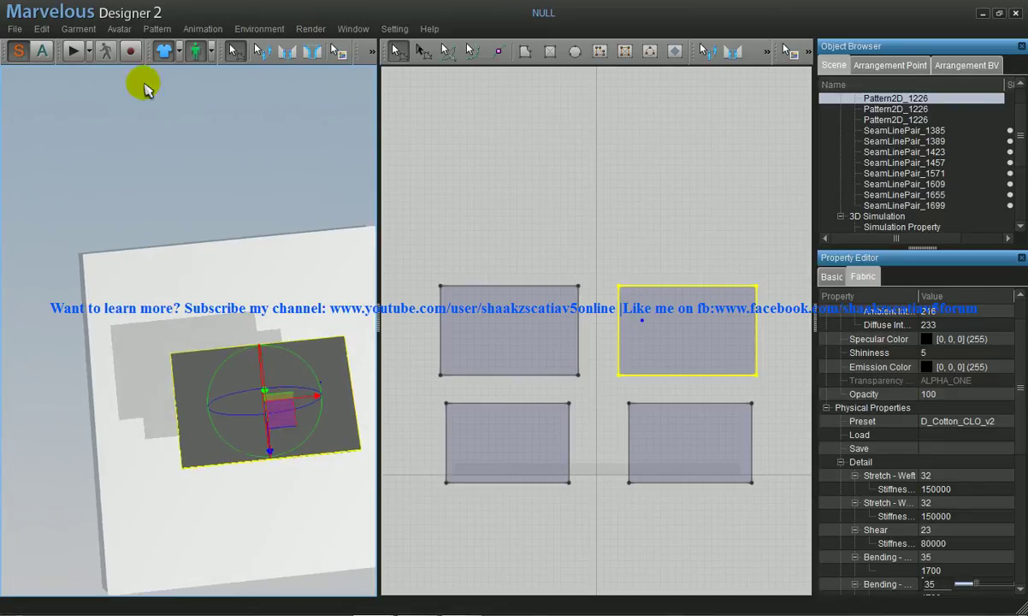
Step: Switch the cloth rendering style to Mesh, then to a shaded textured surface
click(178, 51)
mouse_move(203, 148)
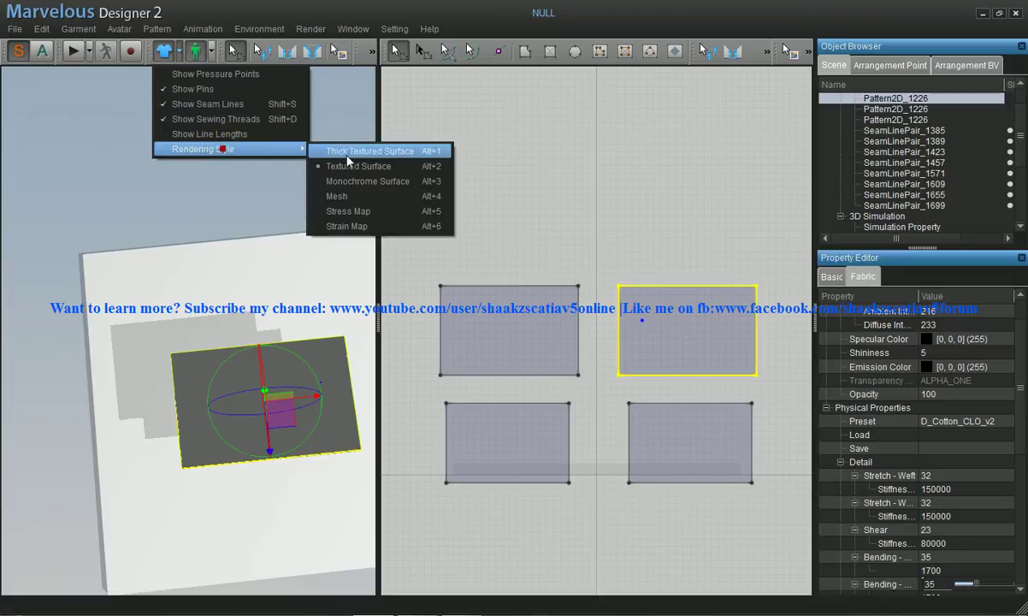
click(353, 204)
mouse_move(282, 350)
right_down()
mouse_move(273, 367)
mouse_move(253, 297)
right_up()
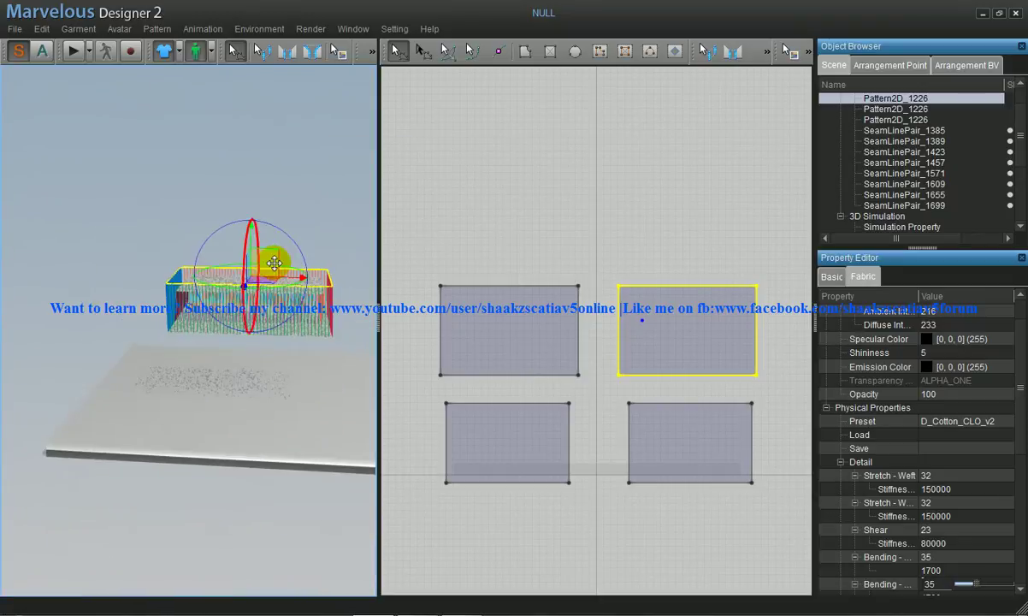
click(166, 49)
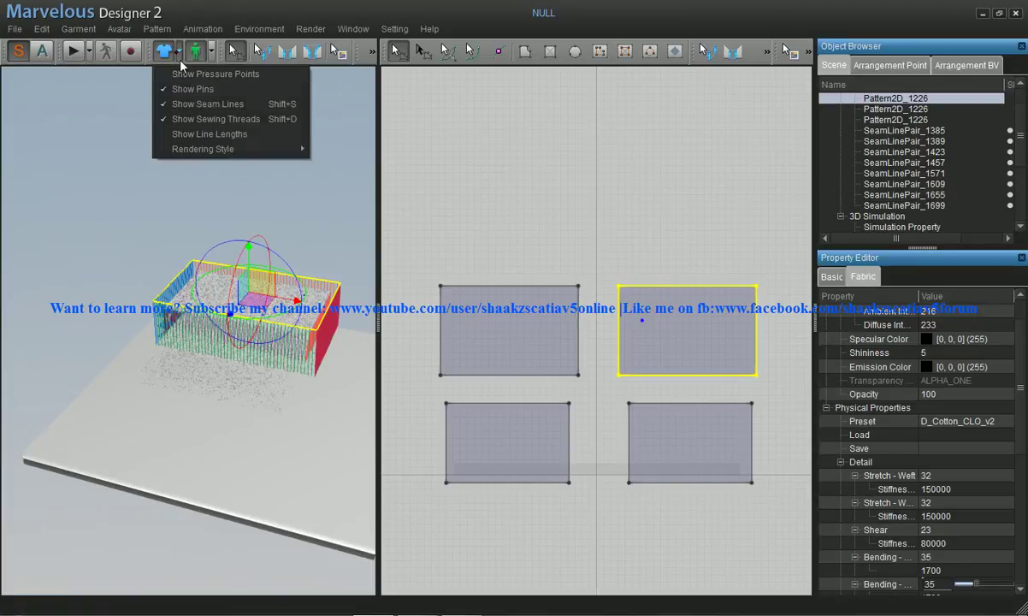
mouse_move(203, 149)
click(349, 162)
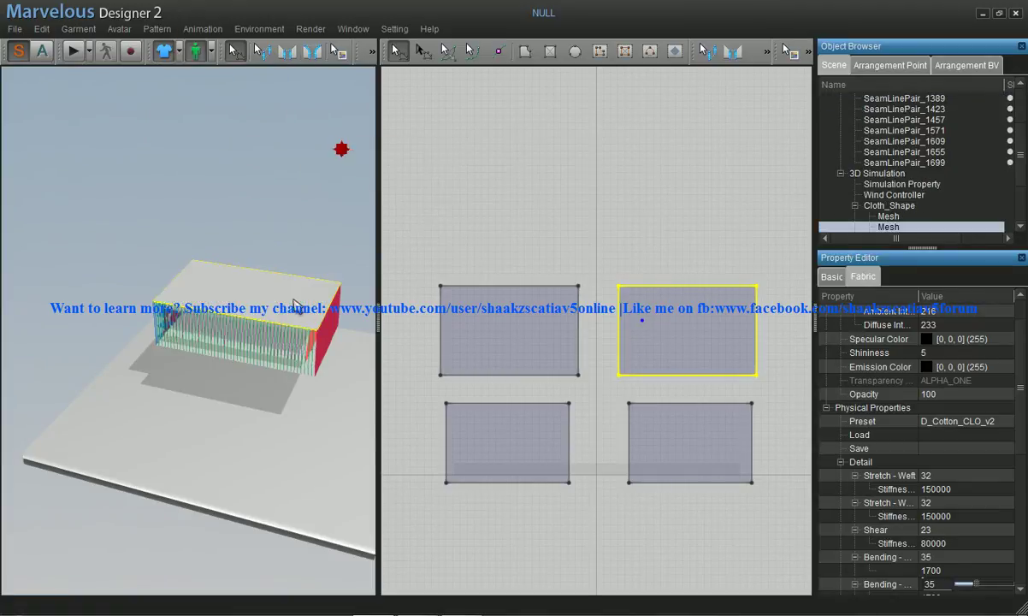
right_drag(269, 315, 214, 201)
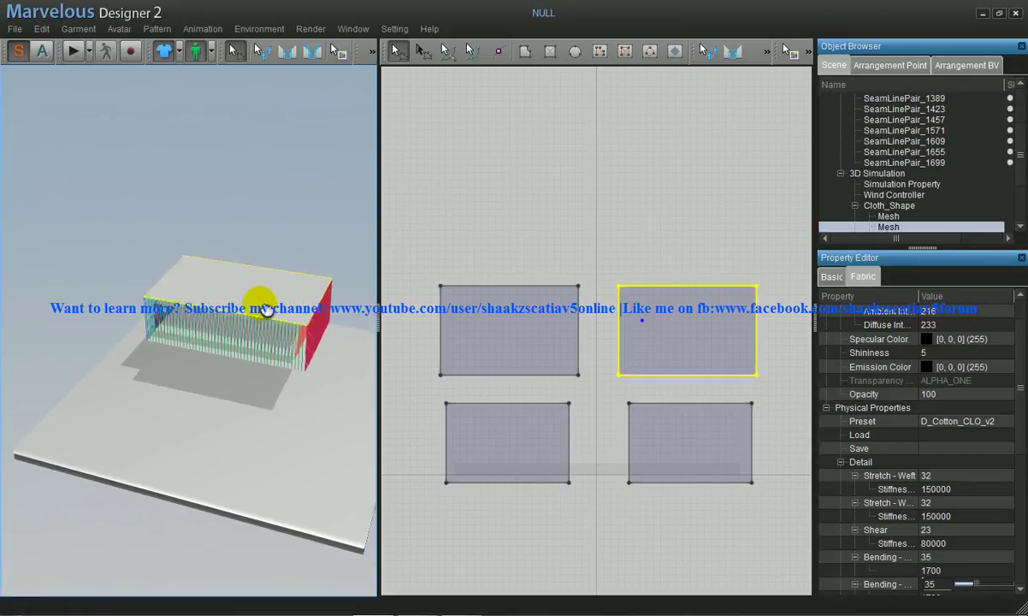
Step: Run the cloth simulation about 40 seconds until the pillow settles on the ground, then stop it
click(71, 53)
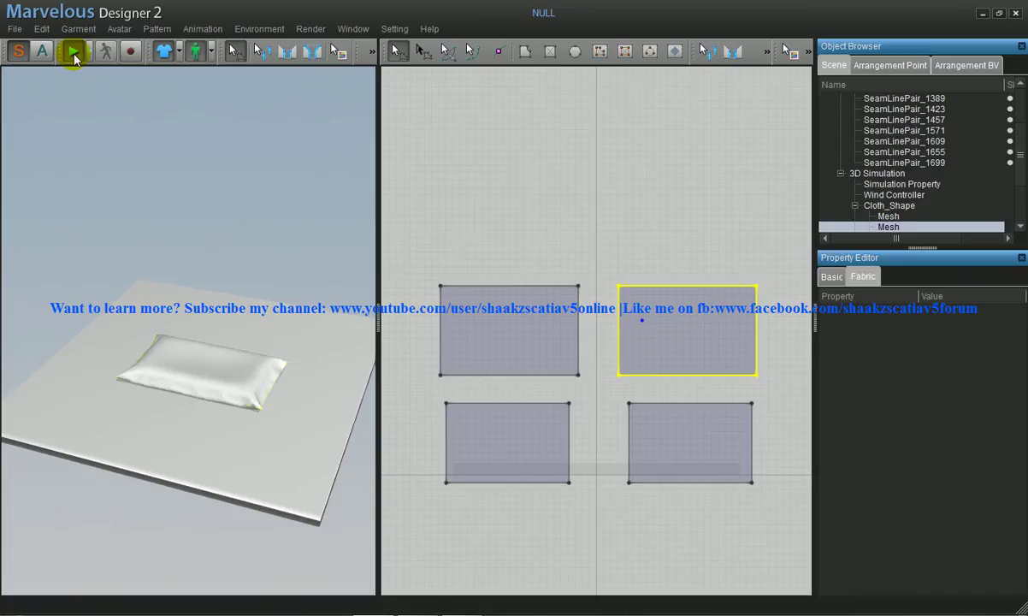
click(74, 52)
mouse_move(265, 342)
right_down()
mouse_move(137, 348)
mouse_move(192, 362)
mouse_move(172, 391)
mouse_move(265, 349)
mouse_move(315, 349)
mouse_move(248, 379)
mouse_move(336, 358)
mouse_move(342, 342)
mouse_move(285, 329)
mouse_move(271, 367)
mouse_move(148, 360)
mouse_move(221, 370)
mouse_move(166, 384)
mouse_move(161, 375)
mouse_move(182, 392)
mouse_move(161, 402)
mouse_move(151, 434)
mouse_move(136, 412)
mouse_move(167, 397)
mouse_move(142, 394)
mouse_move(225, 394)
mouse_move(129, 422)
mouse_move(208, 414)
mouse_move(158, 359)
mouse_move(191, 370)
mouse_move(153, 287)
mouse_move(248, 405)
mouse_move(248, 393)
mouse_move(246, 402)
mouse_move(219, 401)
right_up()
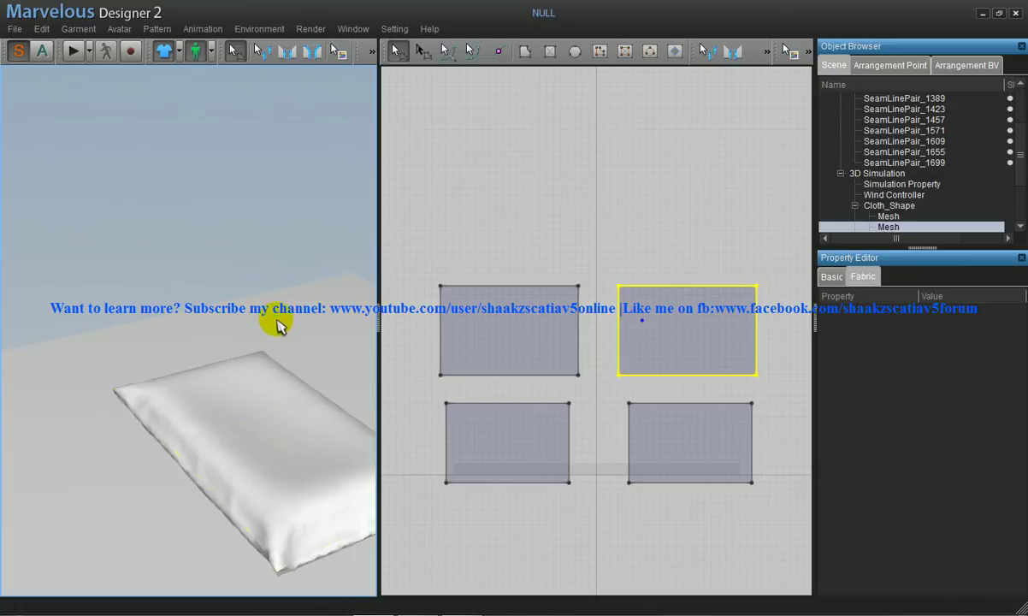
mouse_move(283, 355)
right_down()
mouse_move(267, 325)
mouse_move(239, 322)
mouse_move(271, 362)
mouse_move(239, 326)
mouse_move(233, 346)
mouse_move(265, 353)
right_up()
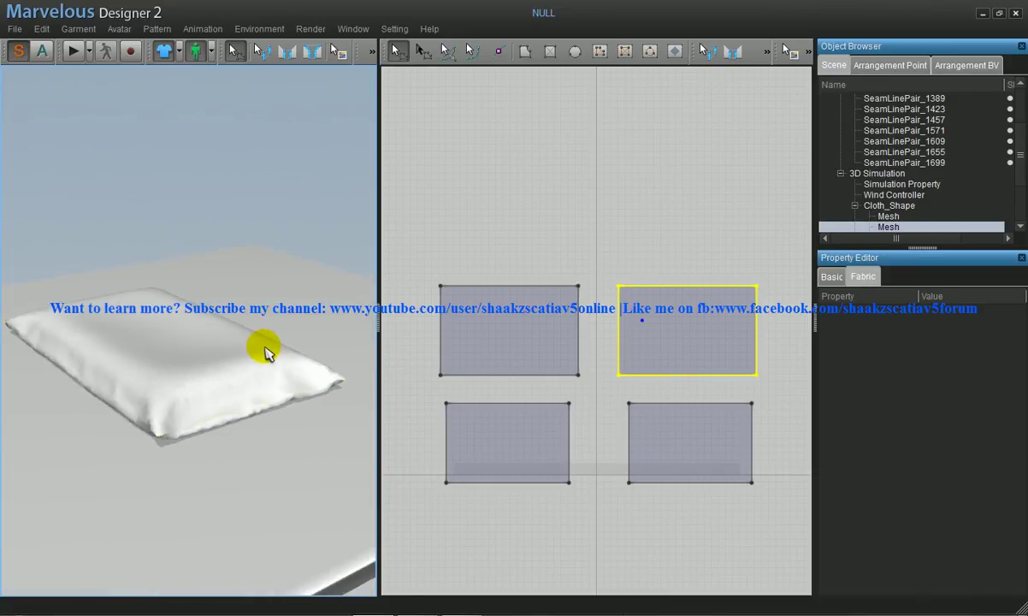